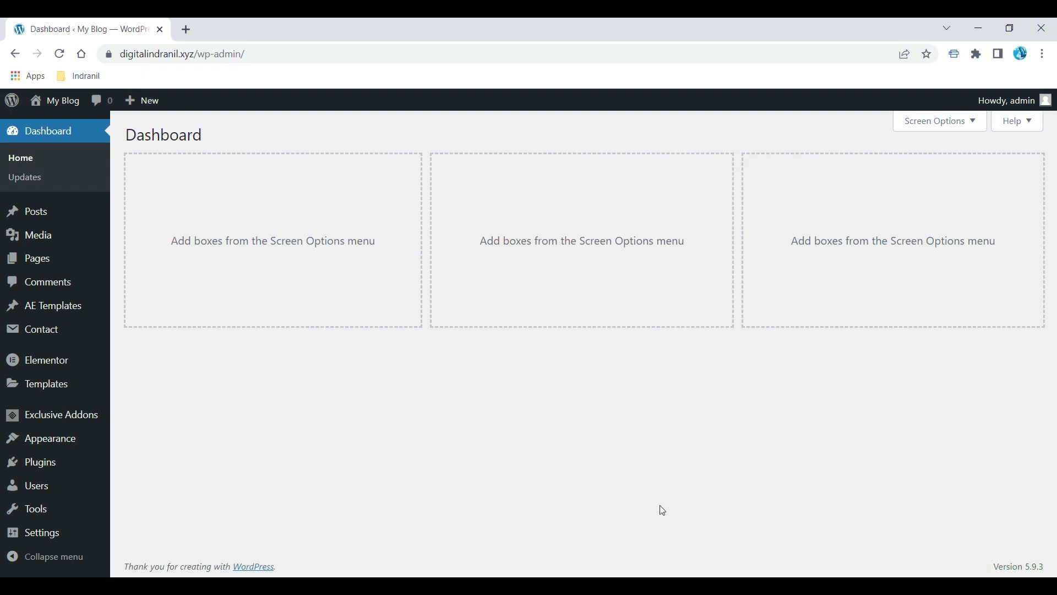
Search the plugin directory for "popup", and install and activate the Hustle plugin by WPMU DEV
mouse_move(23, 473)
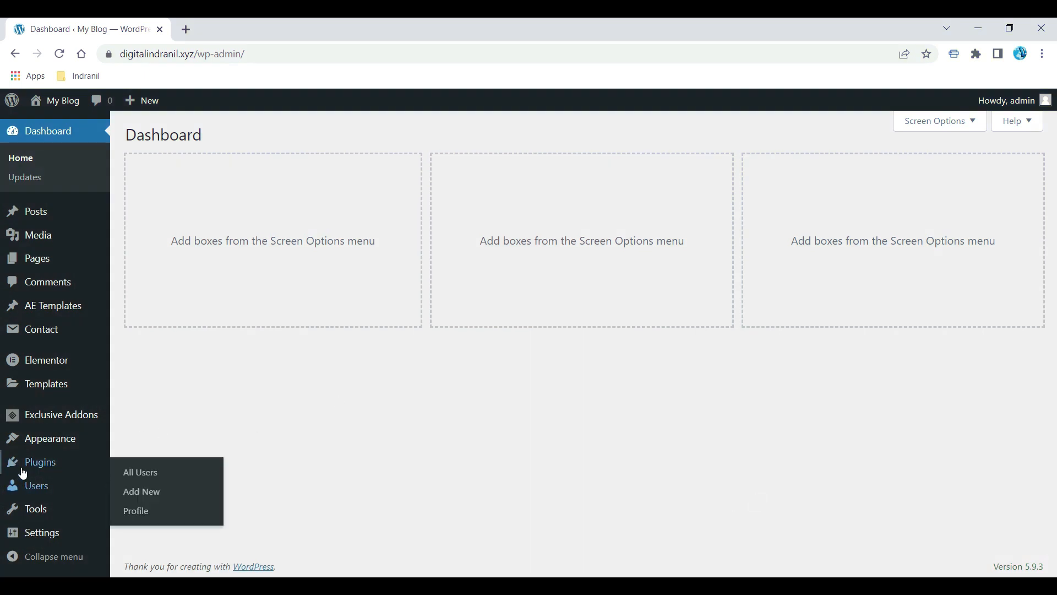
left_click(135, 490)
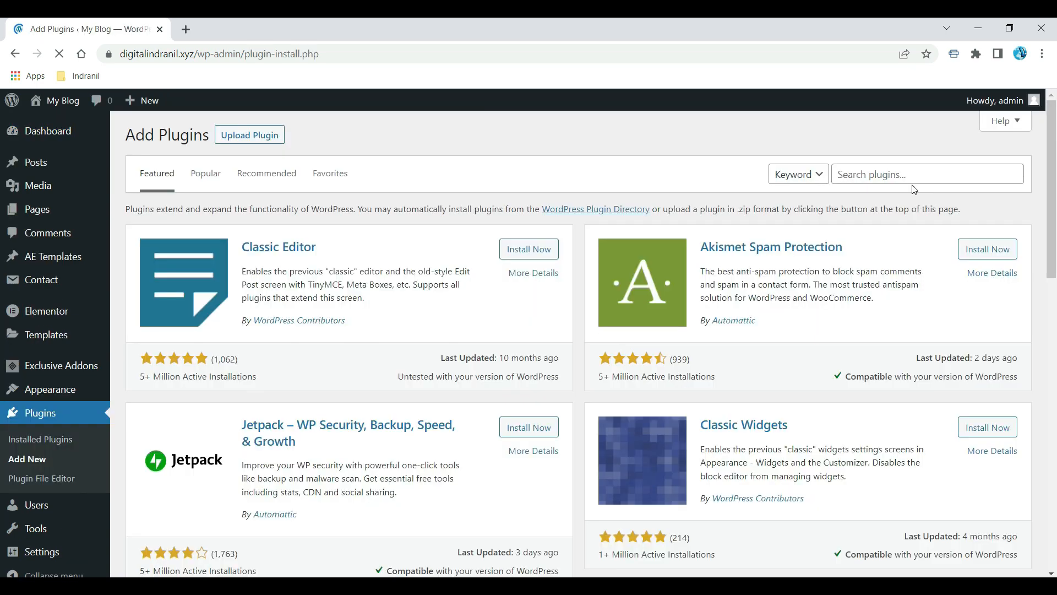
left_click(907, 174)
type("po")
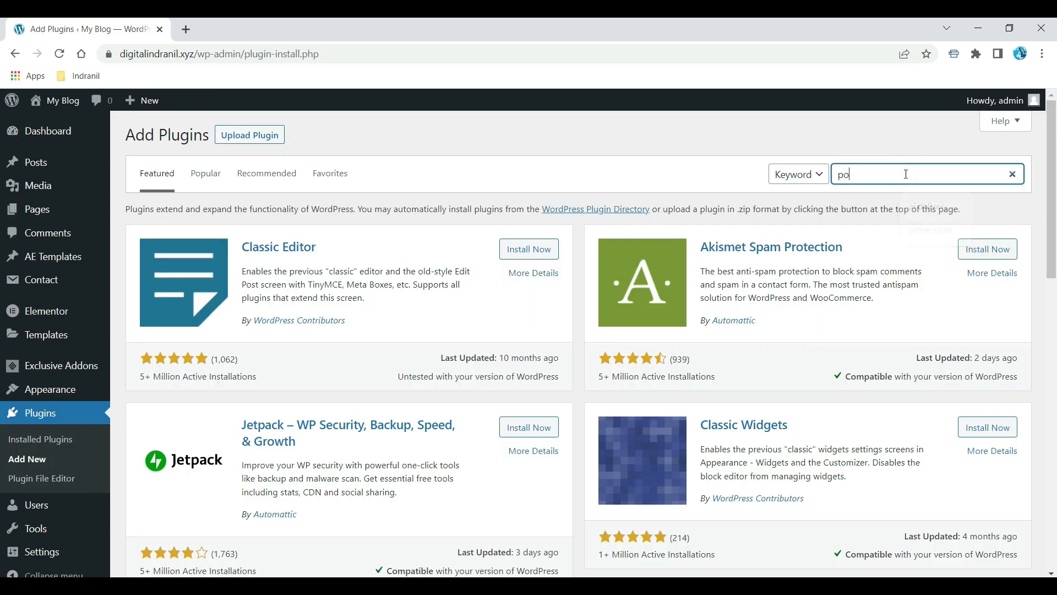
type("pup")
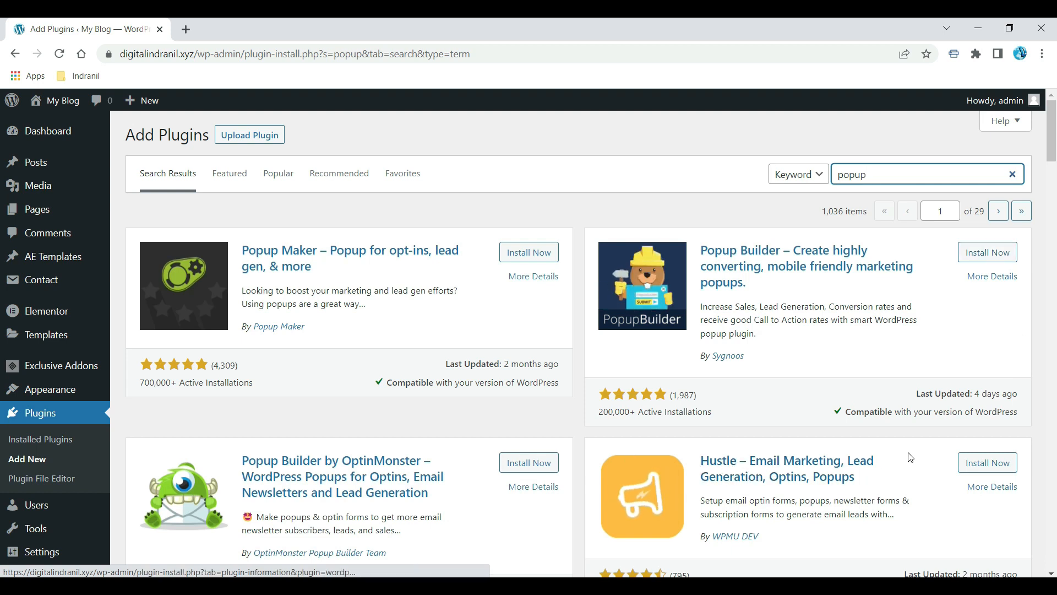
left_click(991, 471)
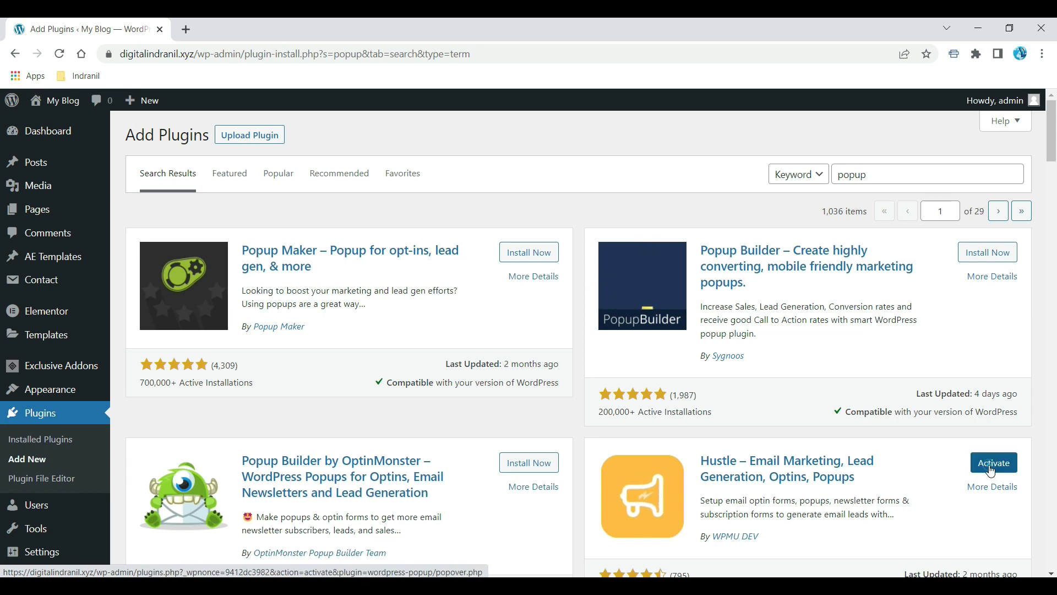
left_click(991, 471)
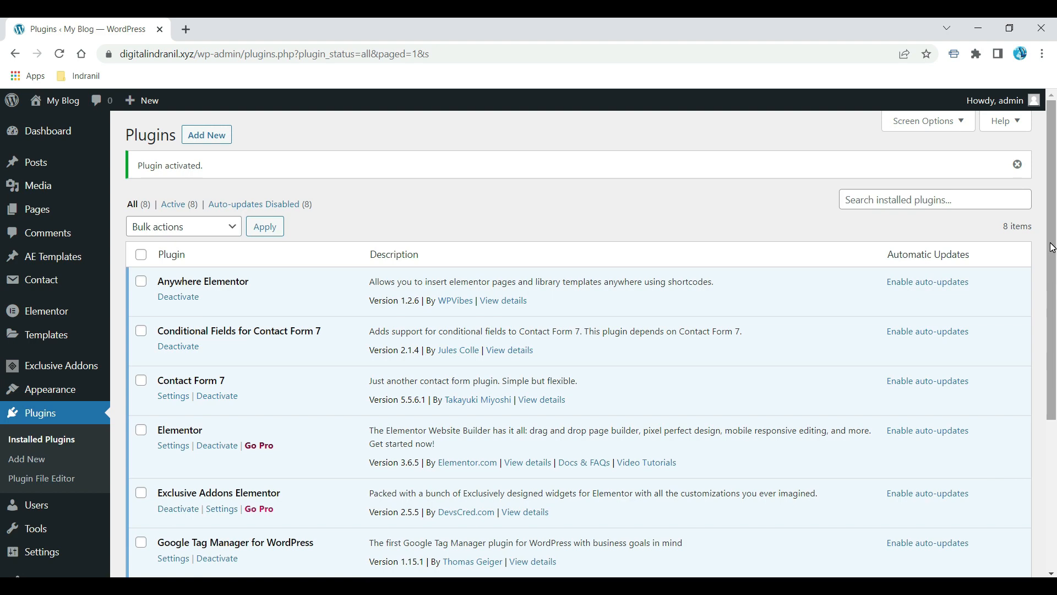
Open the Settings page of the Hustle plugin
left_click_drag(1052, 248, 1052, 397)
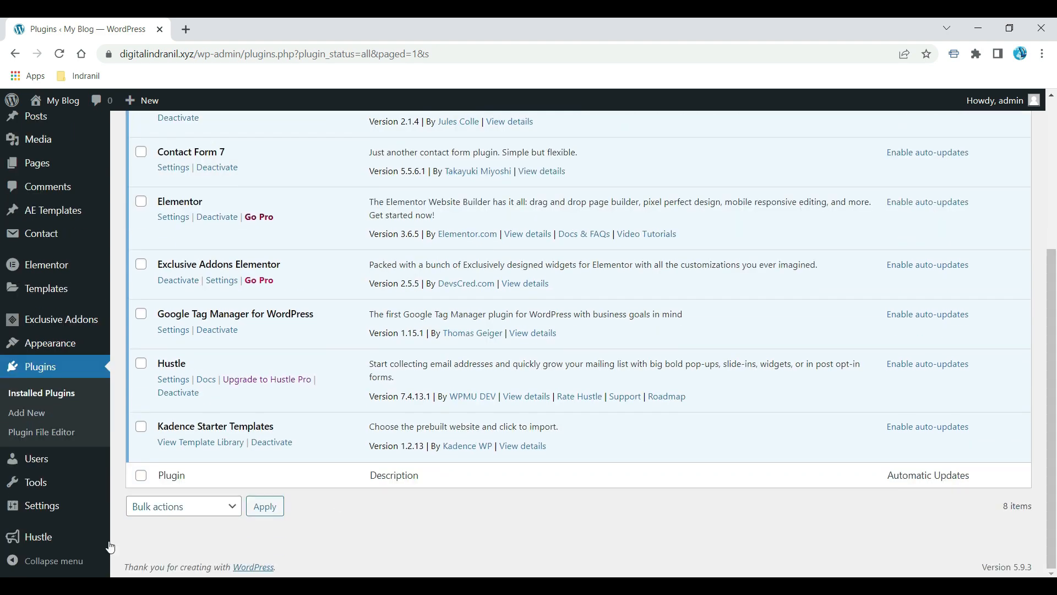
mouse_move(35, 551)
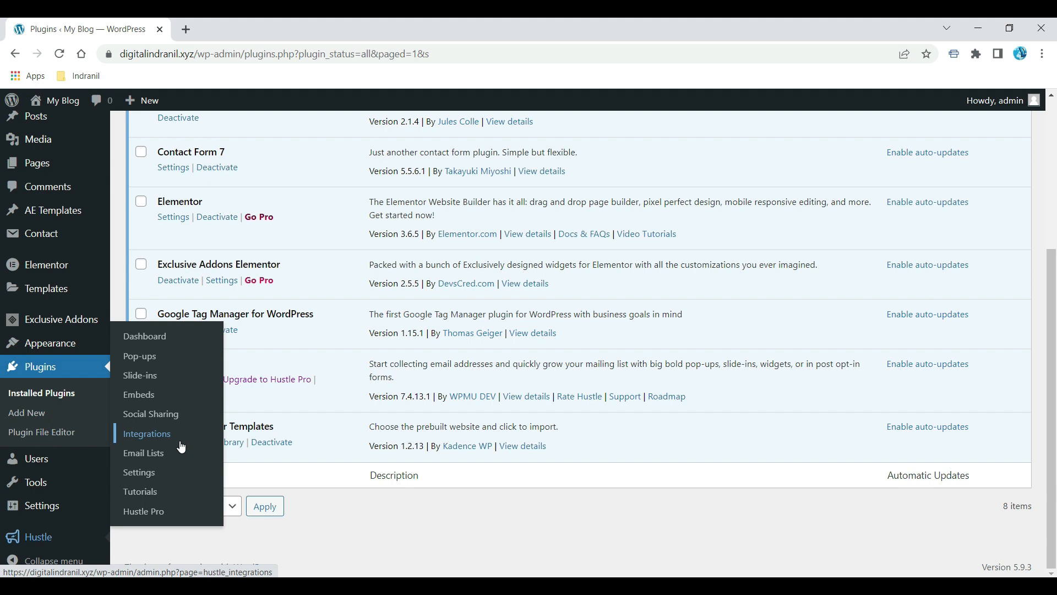
left_click(170, 481)
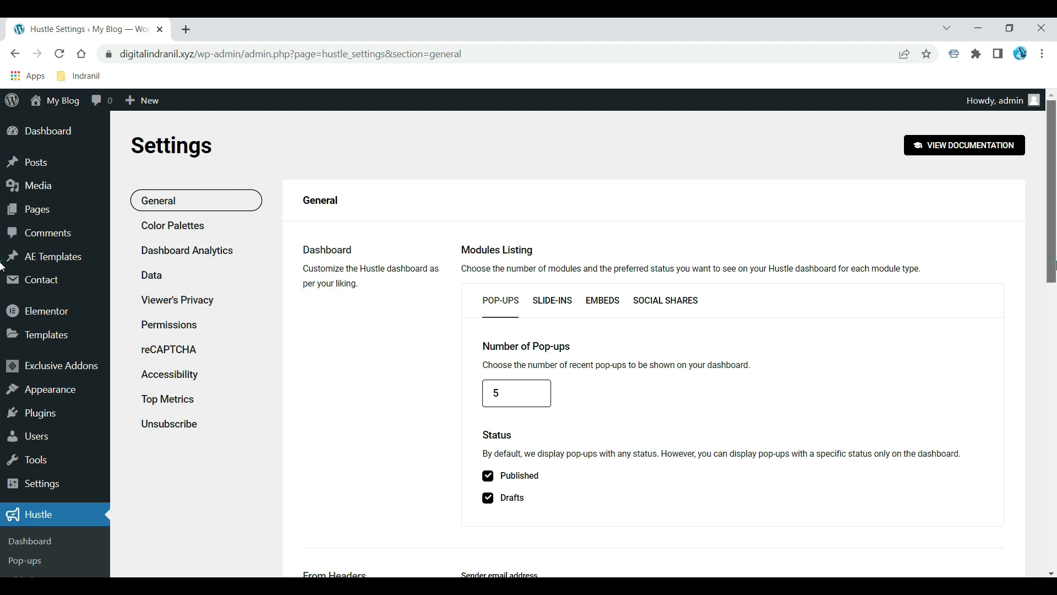
Replace the default sender name in Hustle's From Headers settings with the site owner's brand name
left_click_drag(1054, 267, 1054, 355)
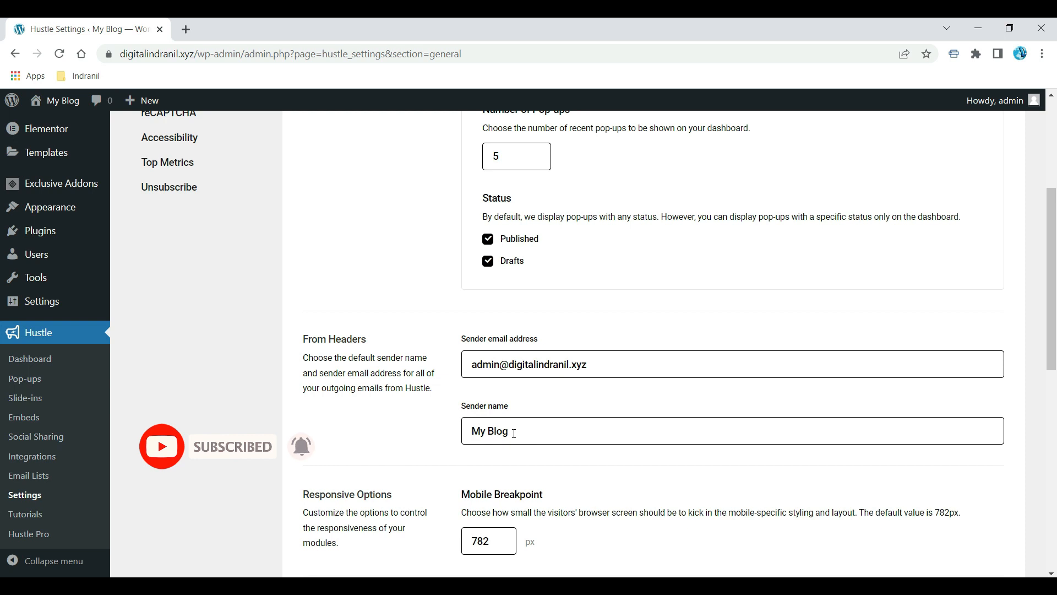
left_click(523, 432)
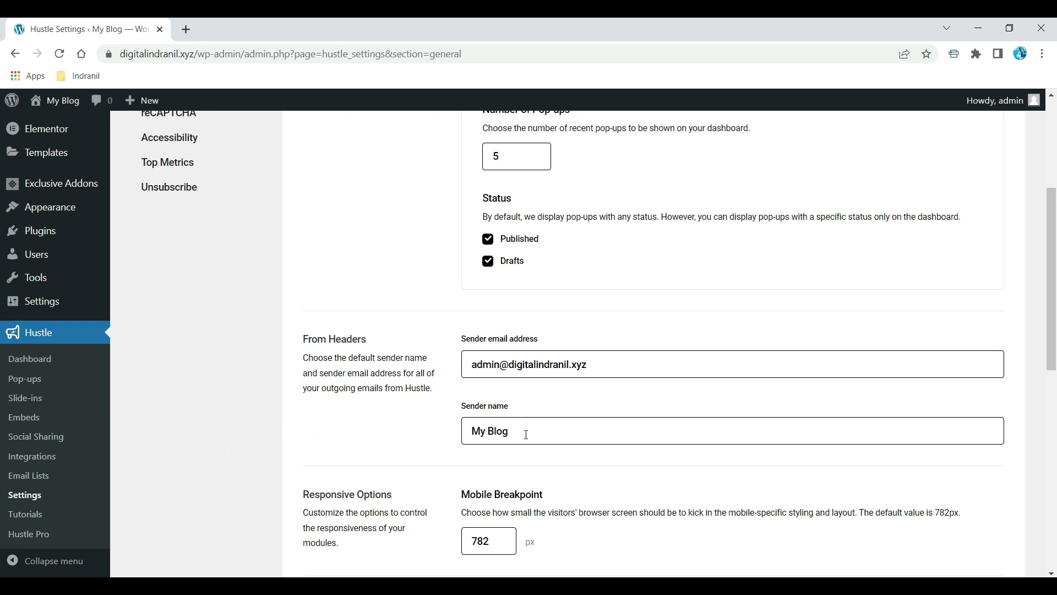
key("BackSpace")
key("BackSpace")
key("BackSpace")
key("BackSpace")
key("BackSpace")
key("BackSpace")
type("D")
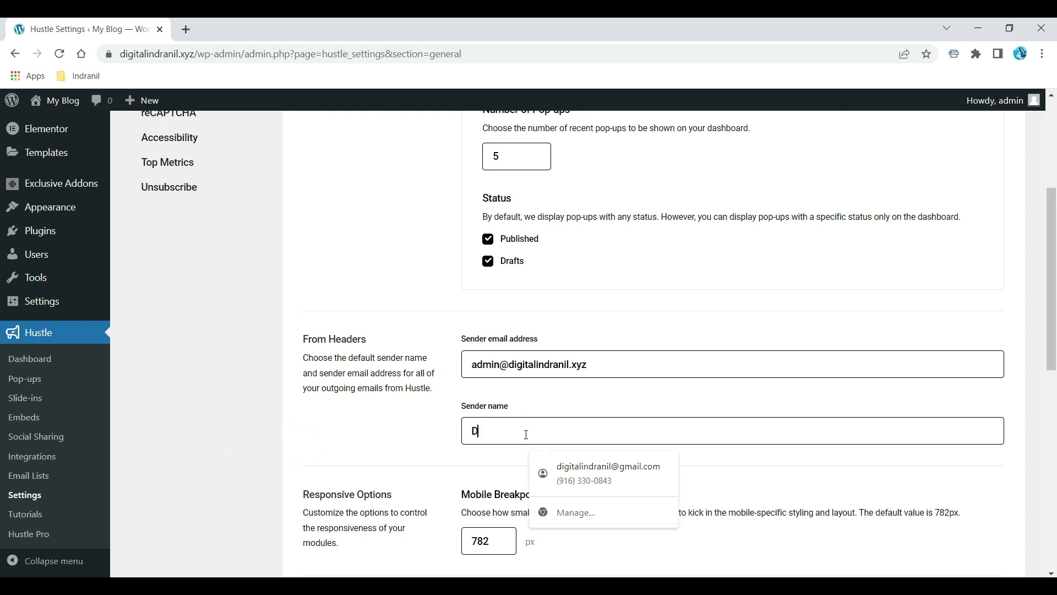
type("igital Indranil")
key("Tab")
Check the responsive, pagination and debug mode options and save Hustle's General settings
scroll(305, 333, "down", 5)
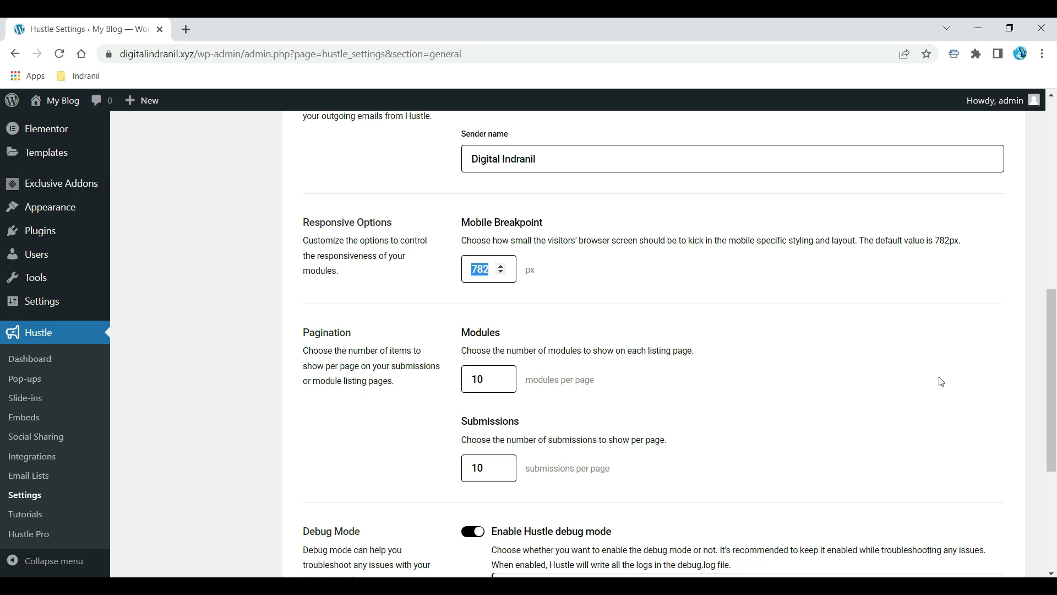
scroll(1049, 348, "down", 4)
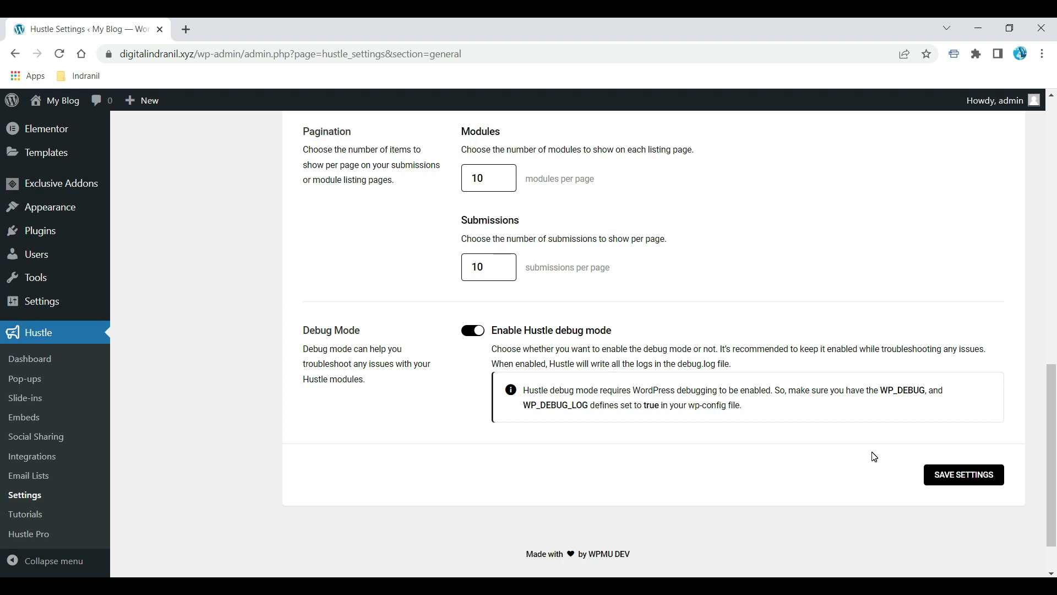
left_click(931, 474)
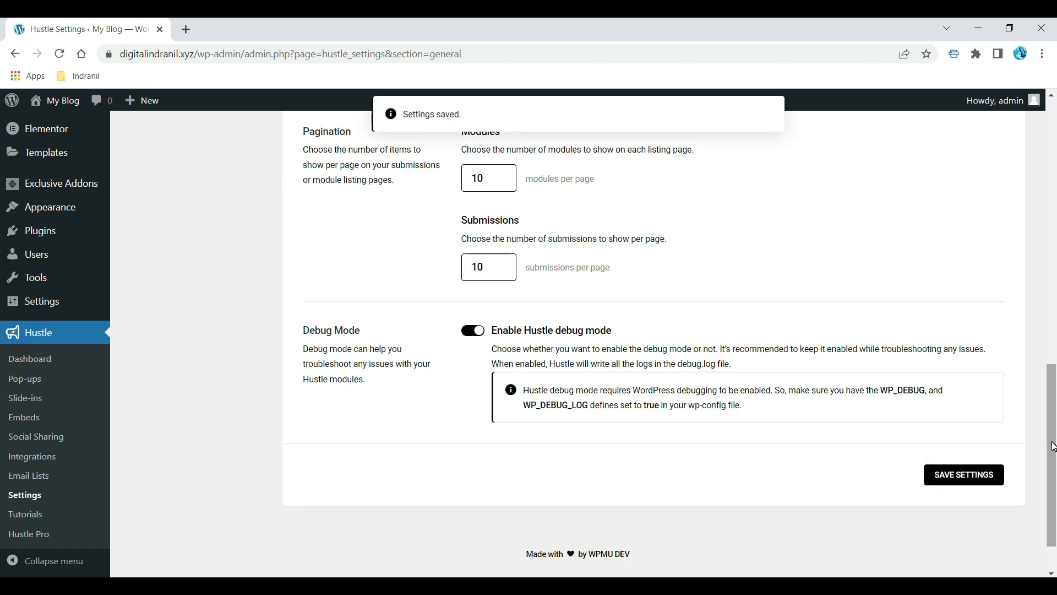
Review Hustle's Color Palettes and Dashboard Analytics settings
left_click_drag(1048, 444, 1047, 175)
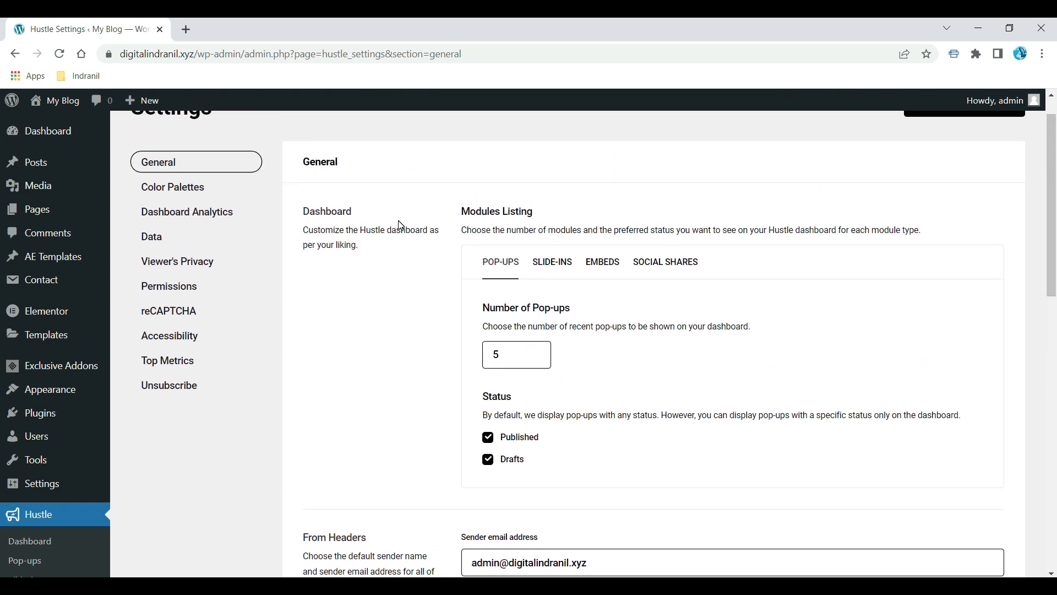
left_click(215, 187)
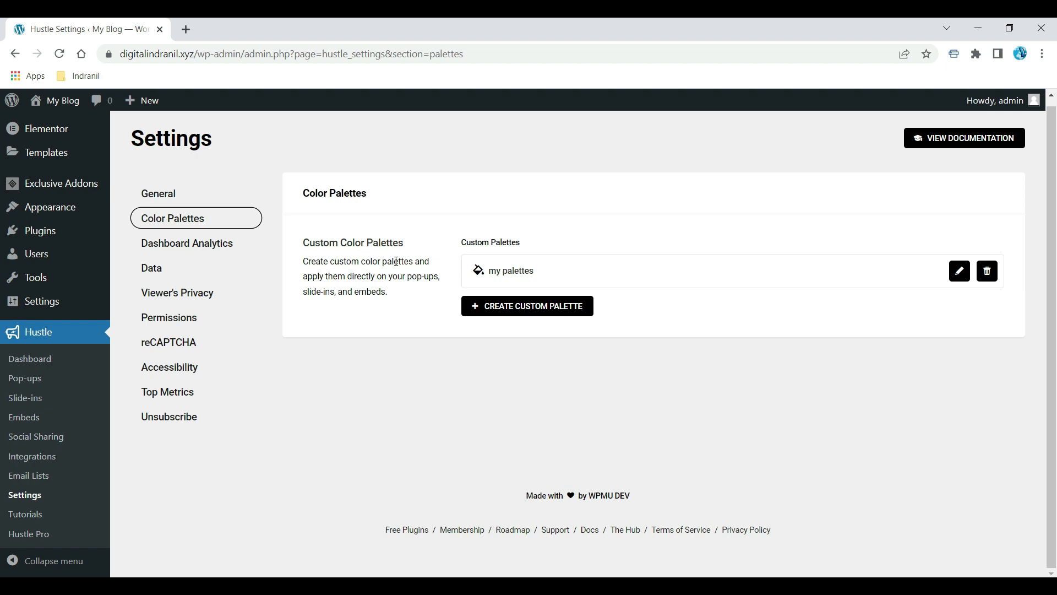
left_click(213, 243)
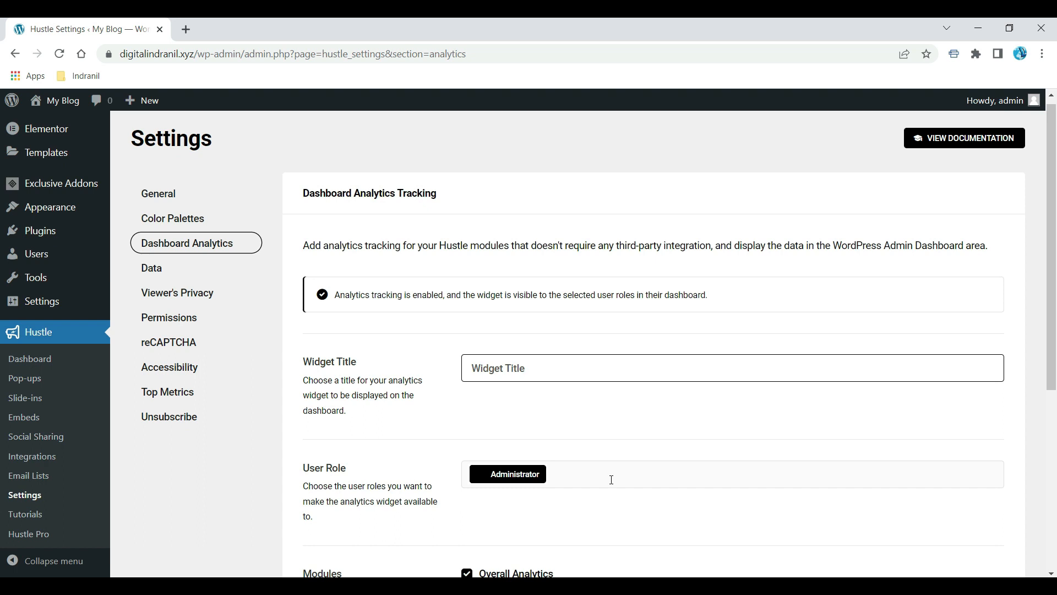
Open Hustle's Data settings and save them with the uninstallation option left on Preserve
left_click(165, 269)
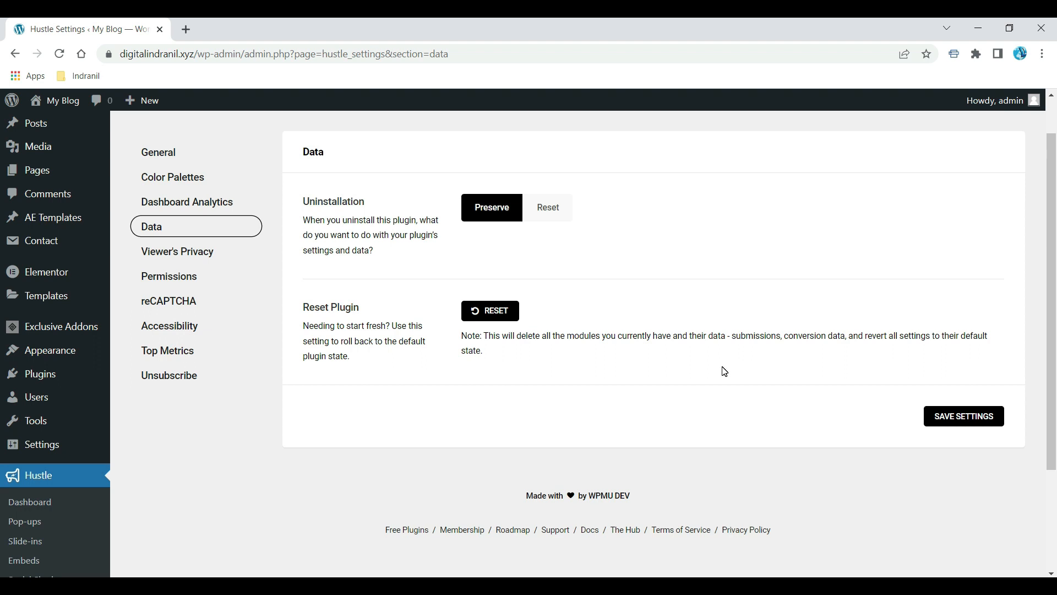
left_click(958, 418)
In the Viewer's Privacy settings, set both IP retention and submissions retention to Forever, and save the settings
left_click(168, 260)
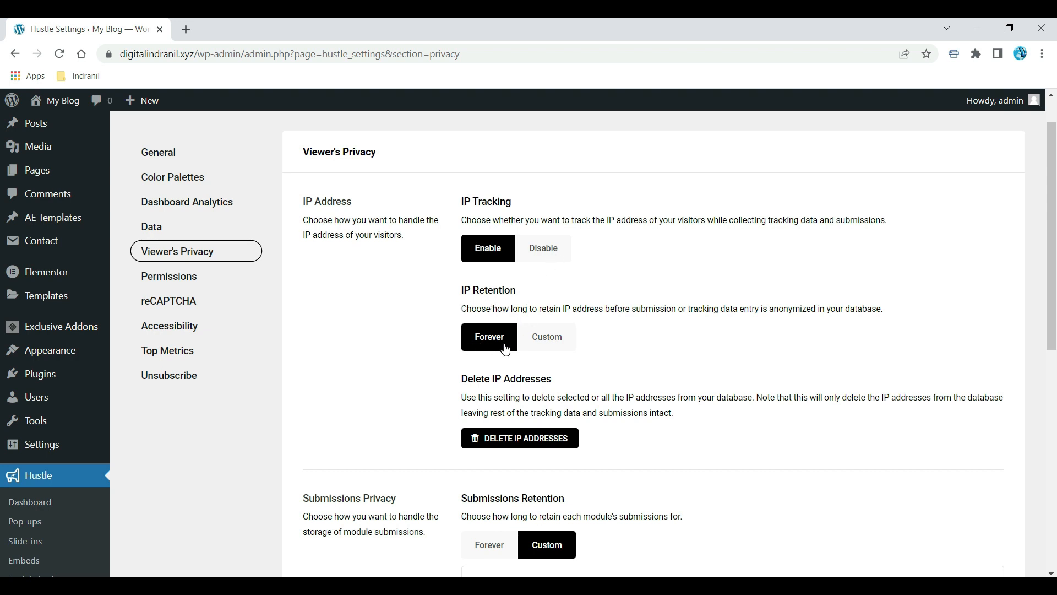
left_click(546, 336)
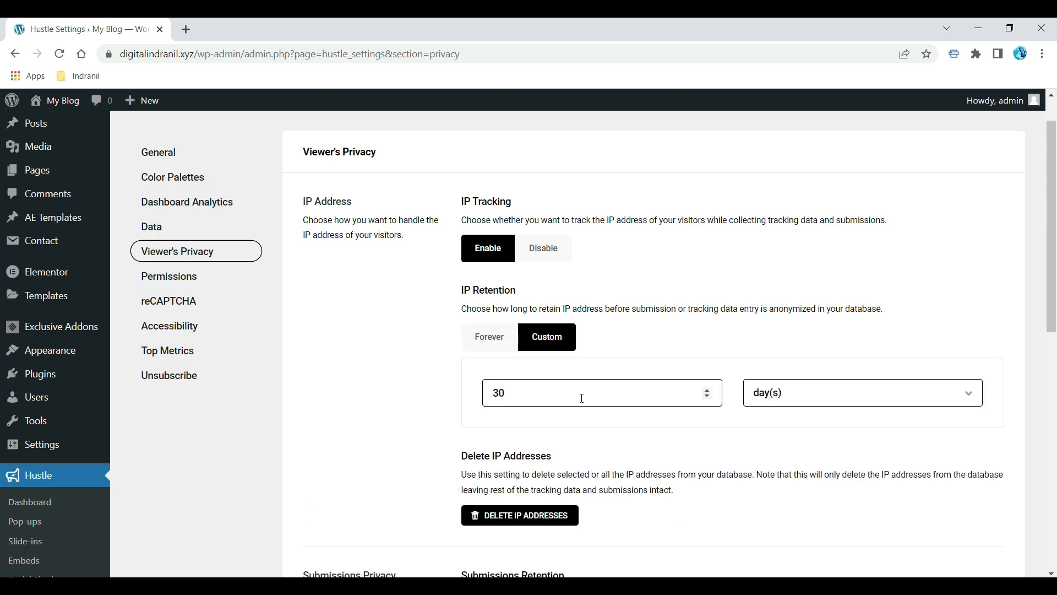
left_click(471, 336)
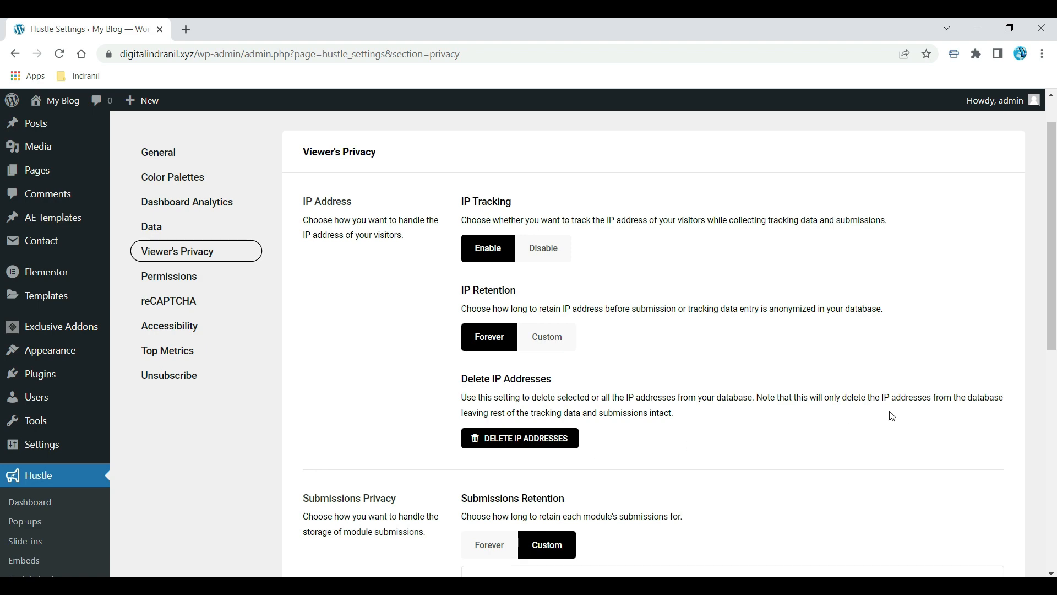
scroll(1053, 309, "down", 5)
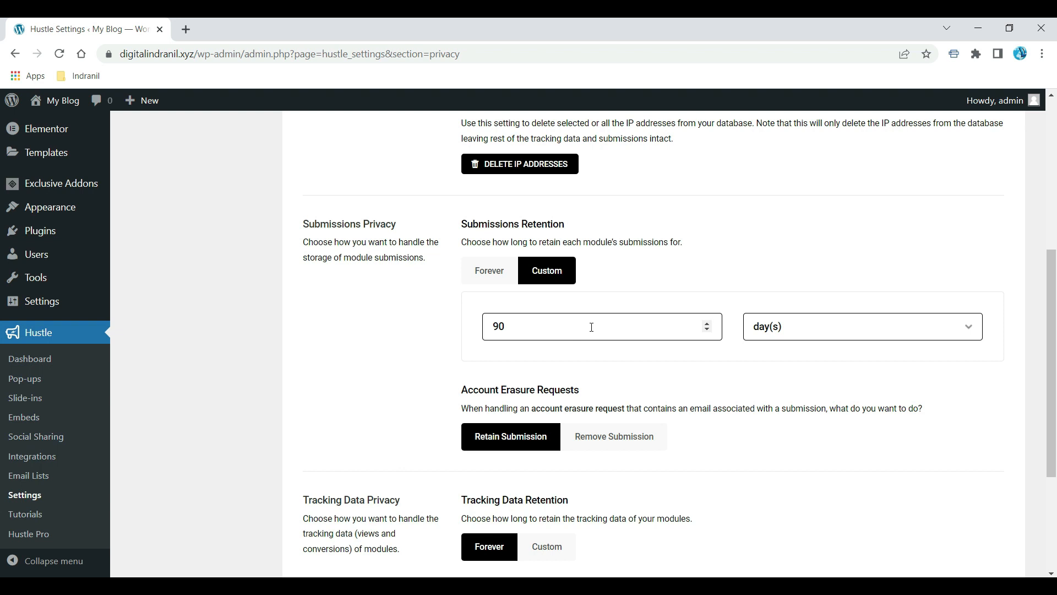
left_click(483, 278)
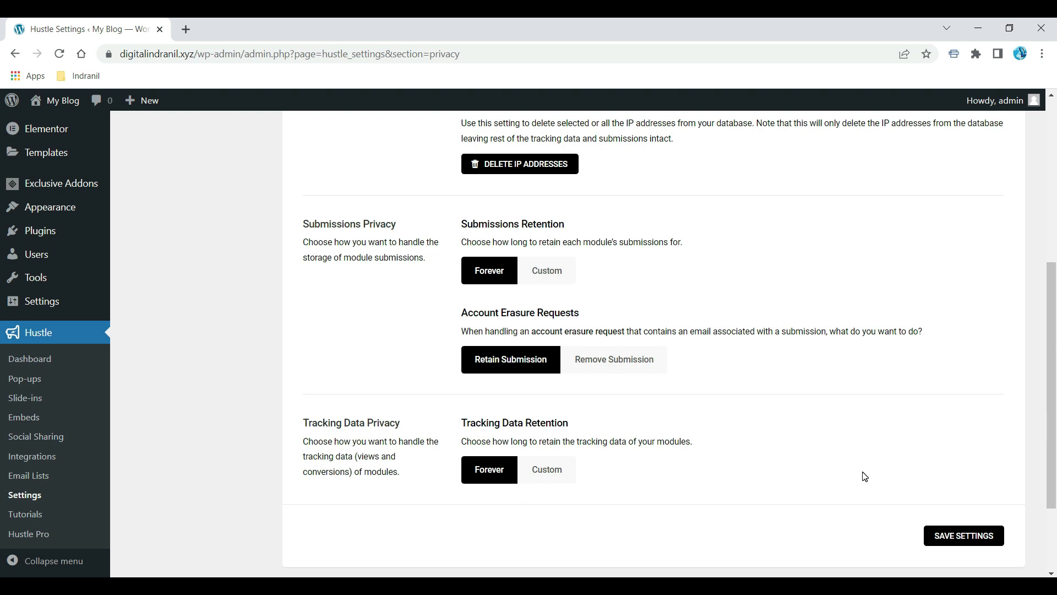
left_click(967, 534)
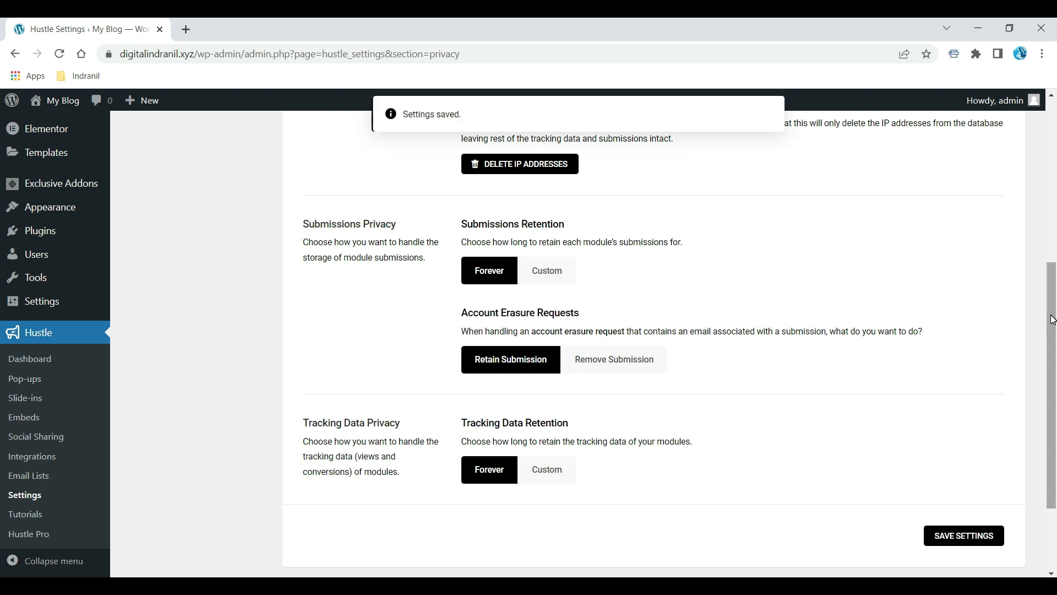
View Hustle's Permissions settings and bring up the API key fields for reCAPTCHA v3
scroll(661, 330, "up", 4)
left_click(168, 224)
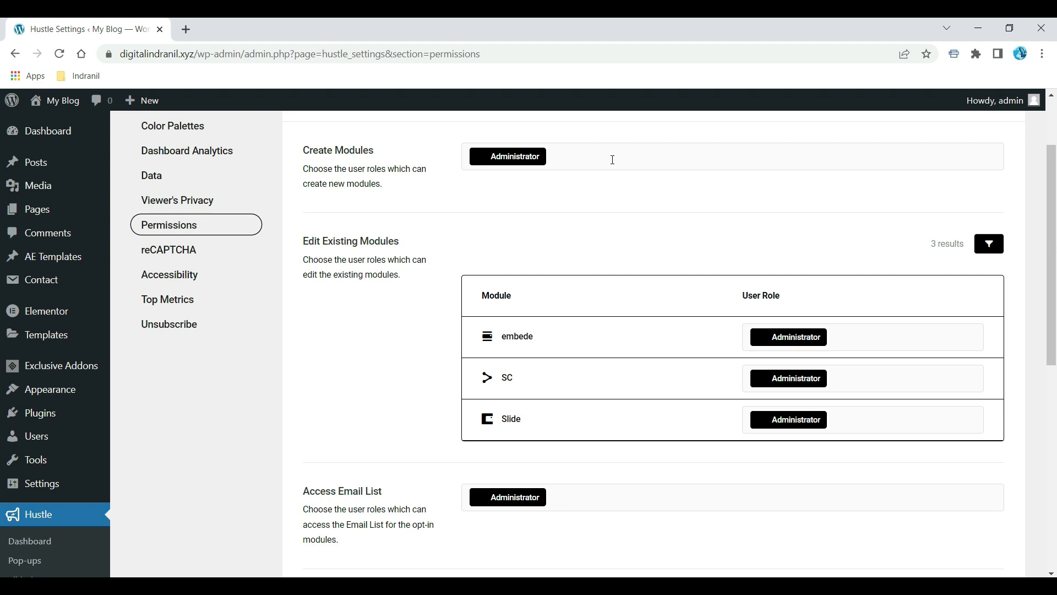
left_click(206, 248)
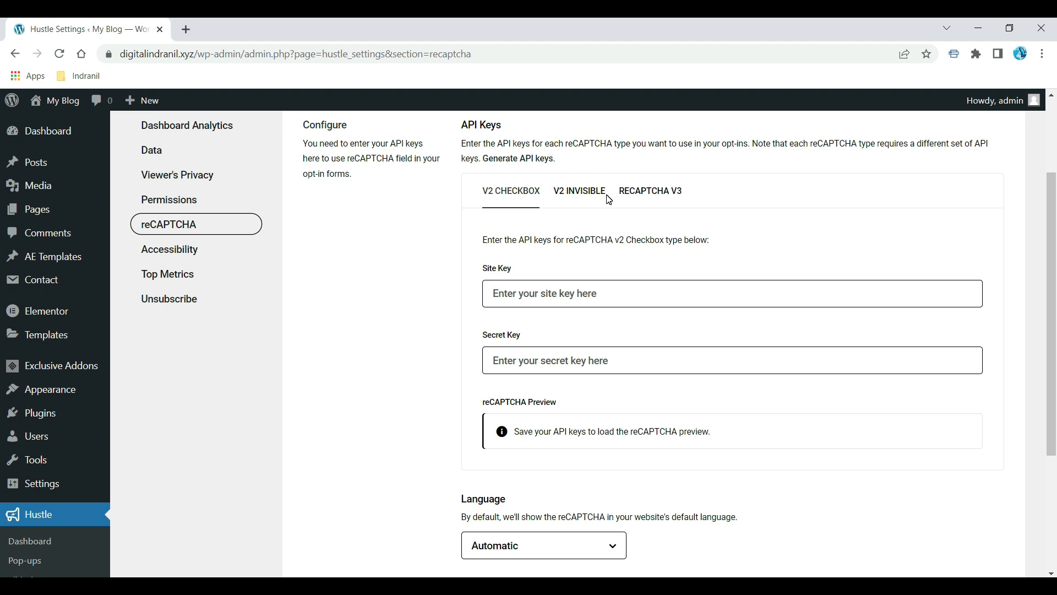
scroll(610, 200, "up", 3)
left_click(627, 316)
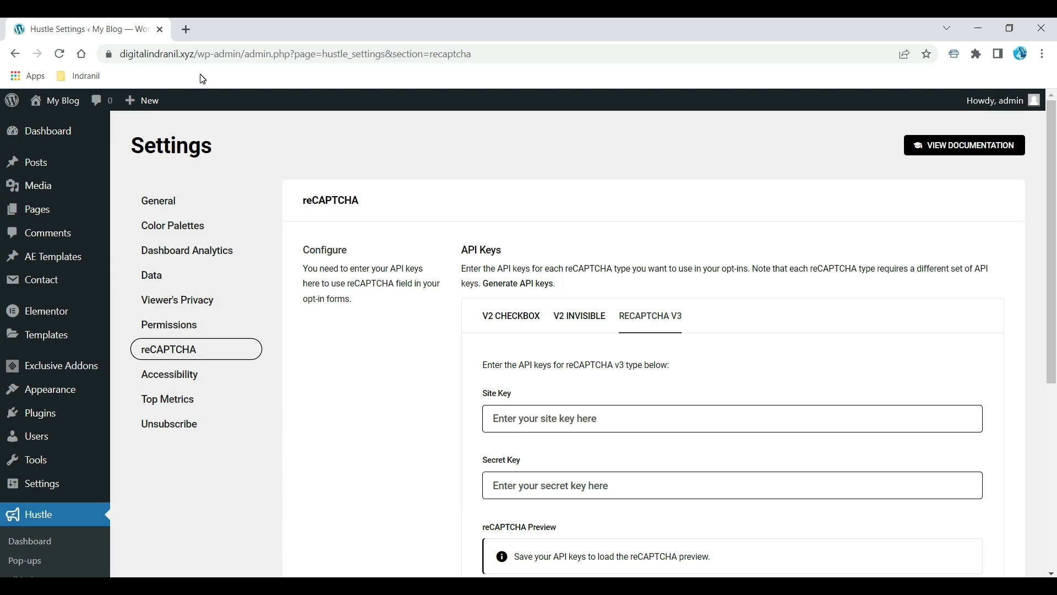
Search Google for "recaptcha v3" in a new browser tab
left_click(187, 27)
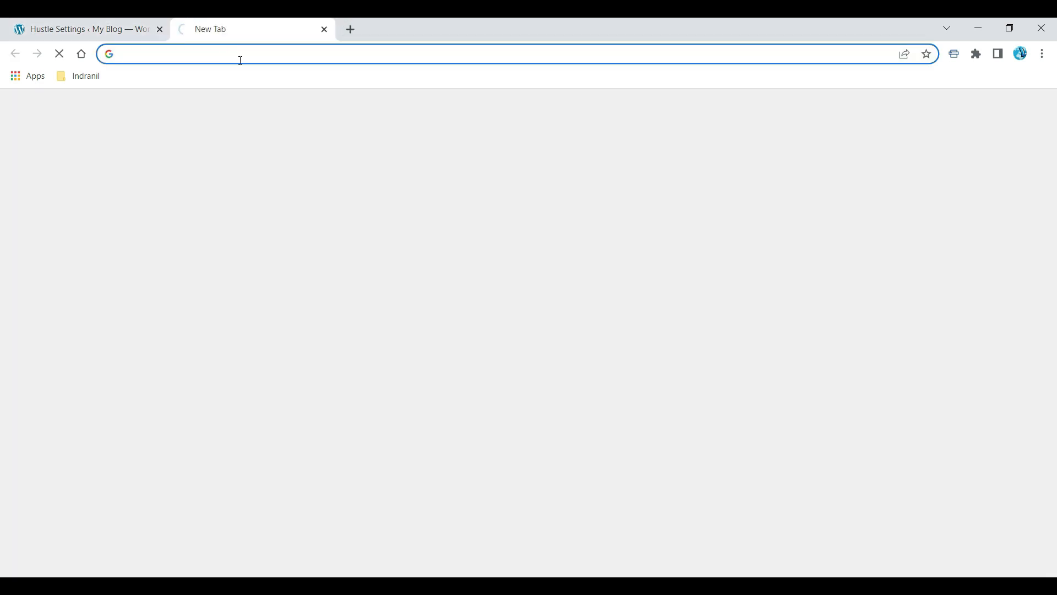
left_click(241, 54)
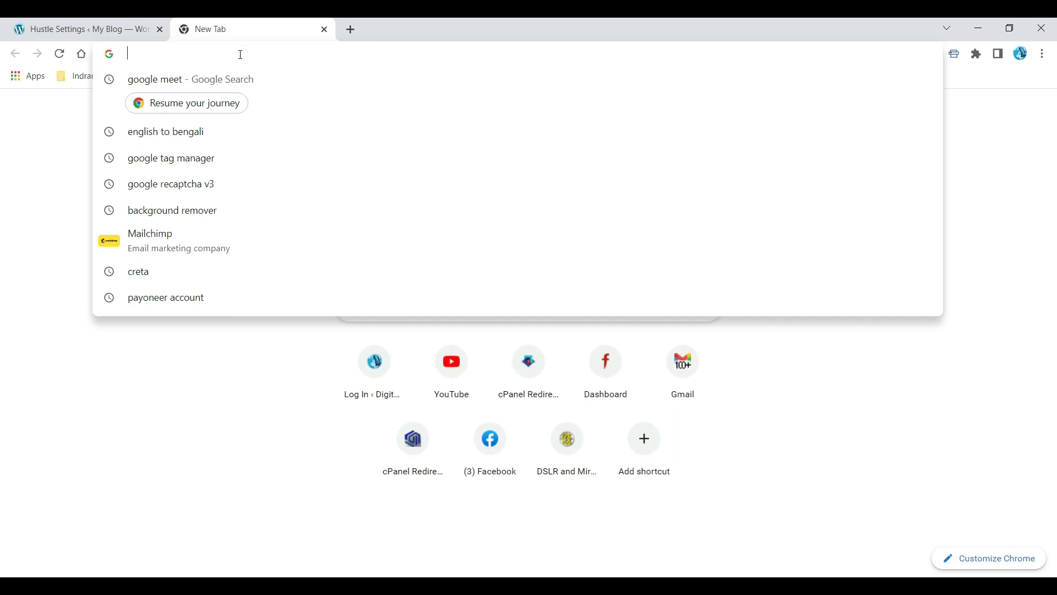
type("recap")
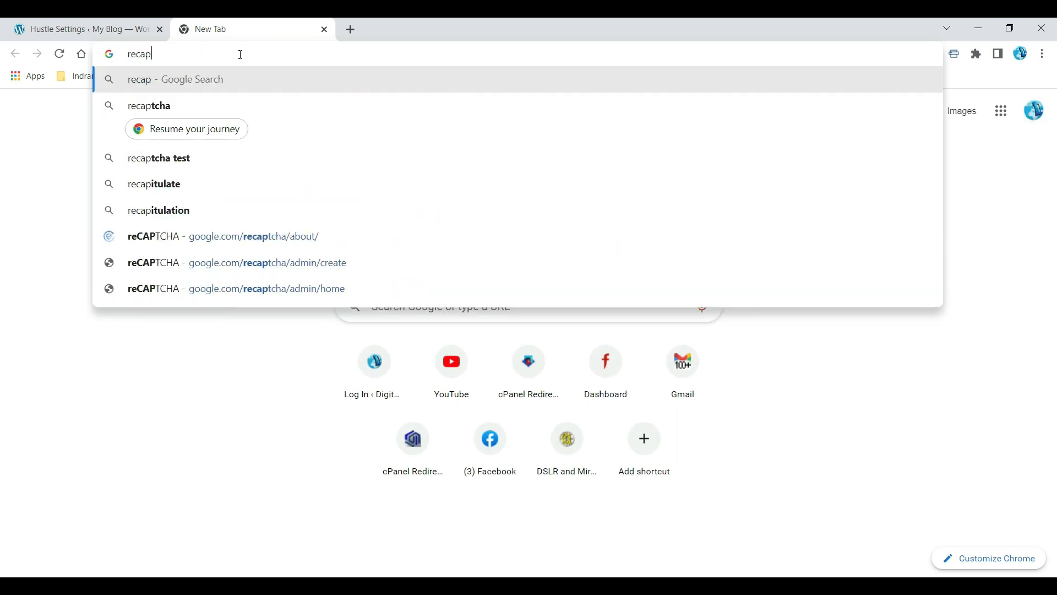
type("tcha")
left_click(158, 182)
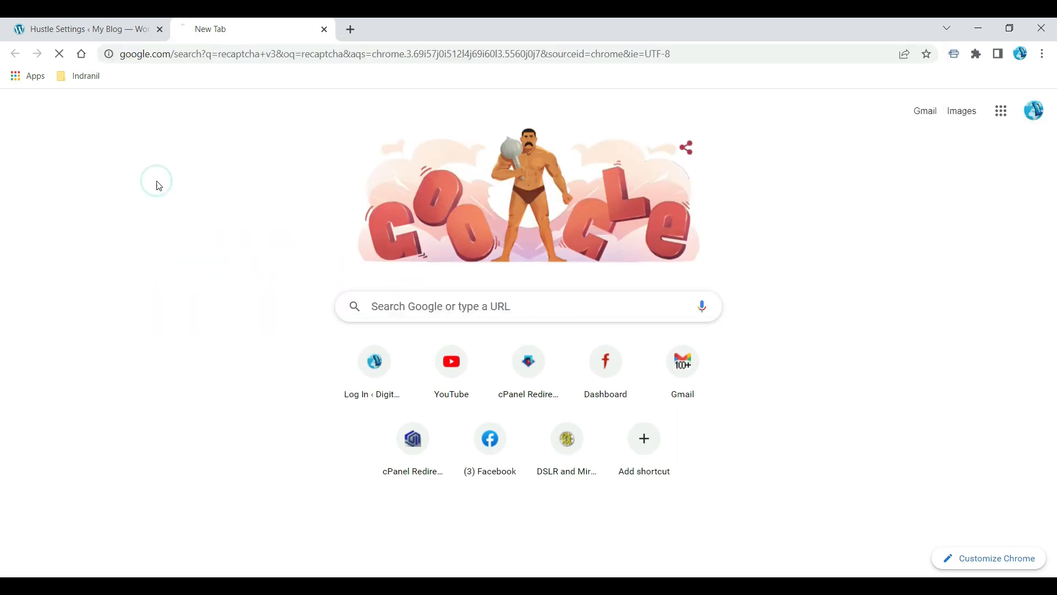
Open the Google reCAPTCHA site from the search results and go to its v3 Admin Console
left_click_drag(1049, 111, 1056, 143)
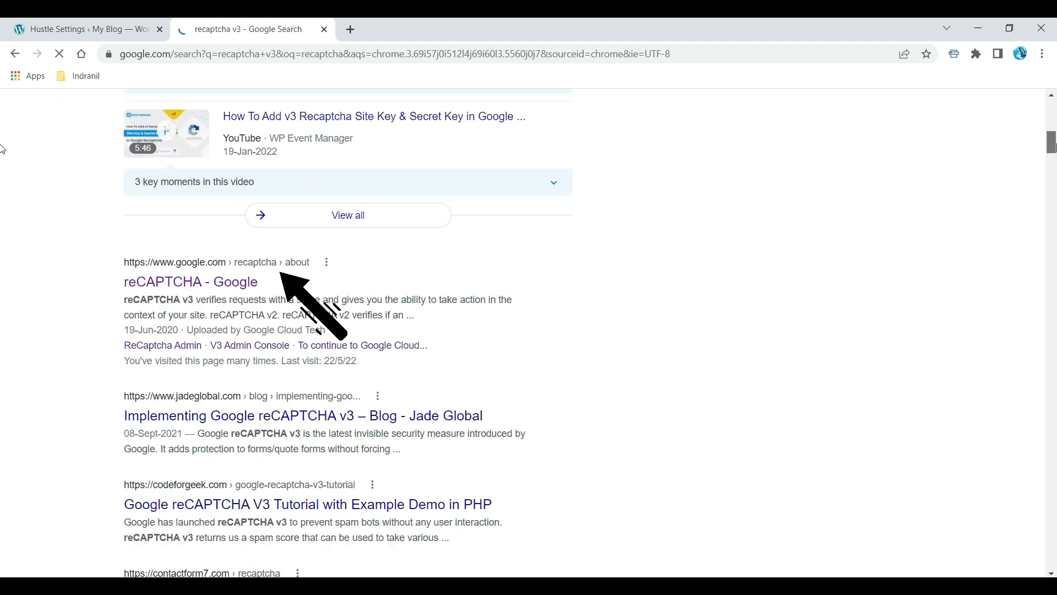
left_click(176, 284)
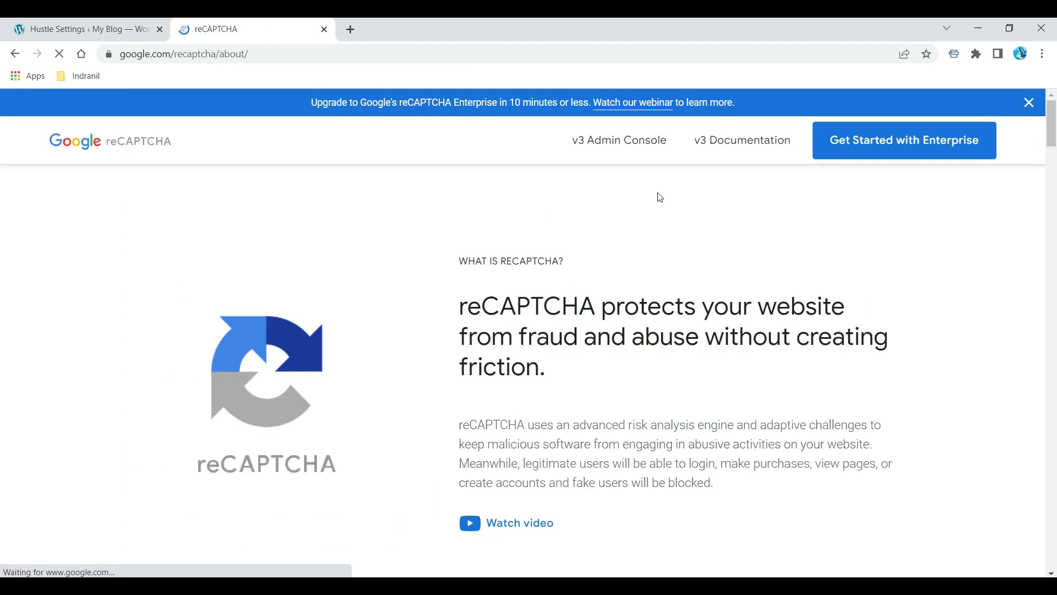
left_click(630, 150)
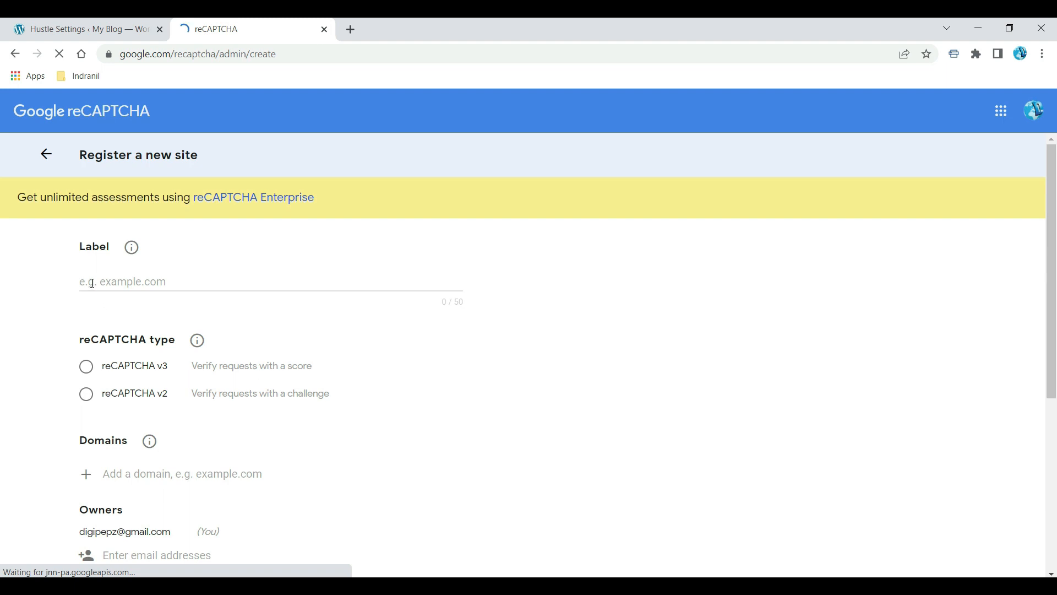
Label the new reCAPTCHA site "Digital Indranil" and select reCAPTCHA v3 as its type
left_click(94, 280)
type("D")
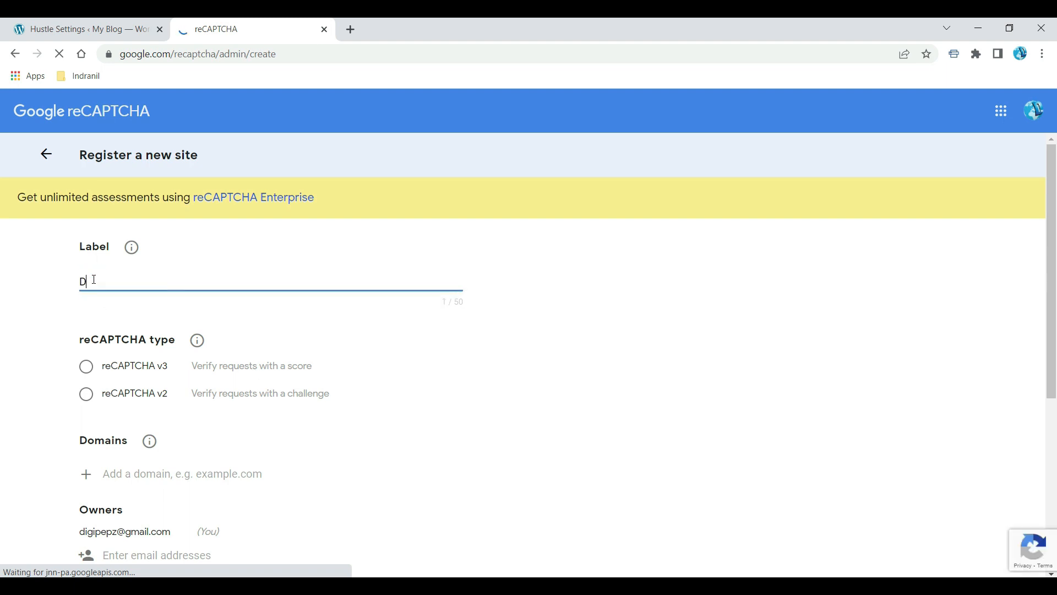
type("igital")
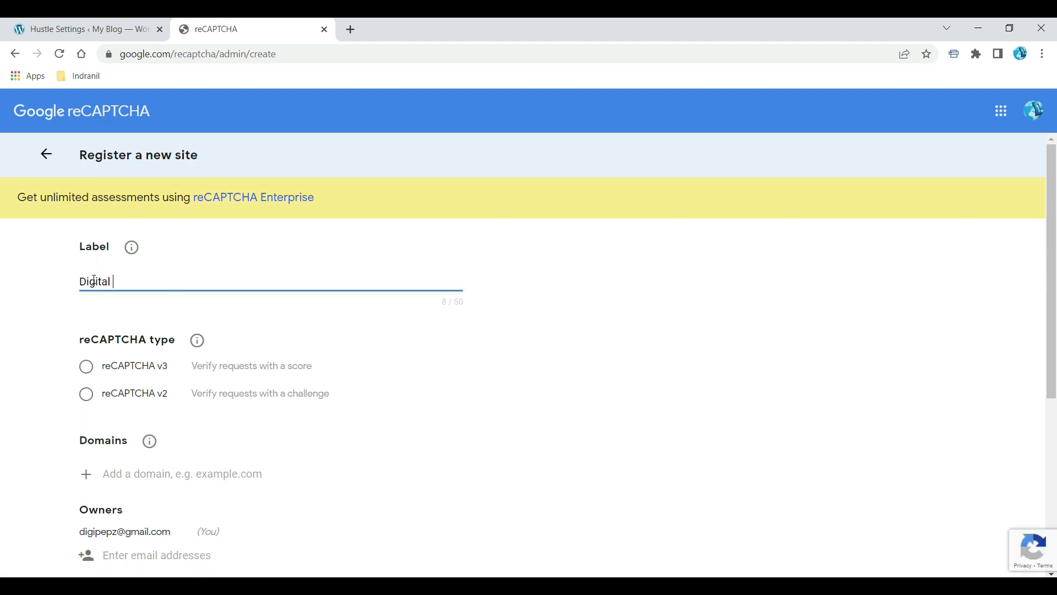
type(" Indram")
key("Tab")
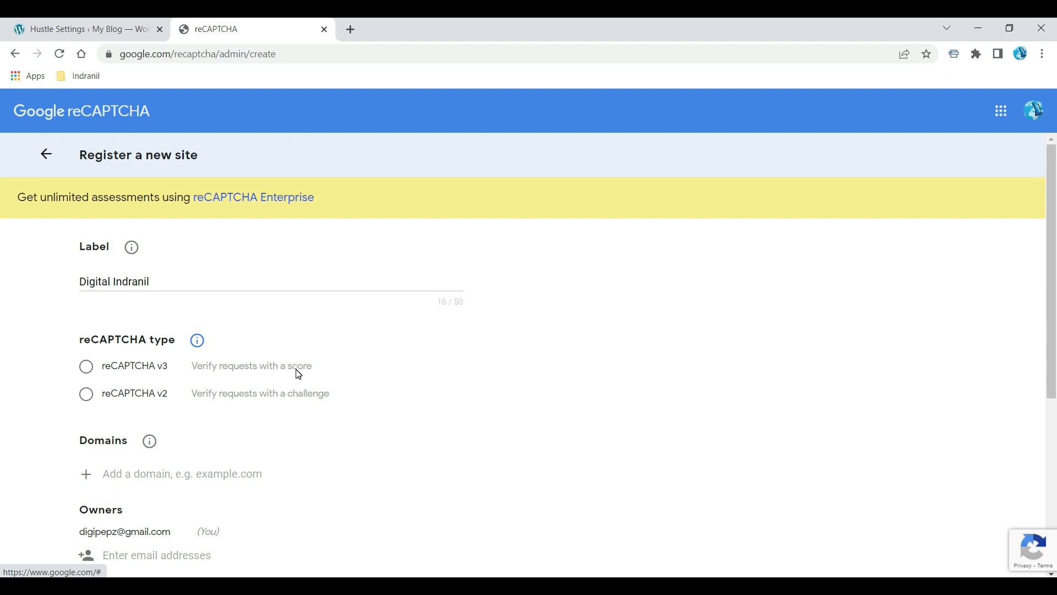
left_click(87, 367)
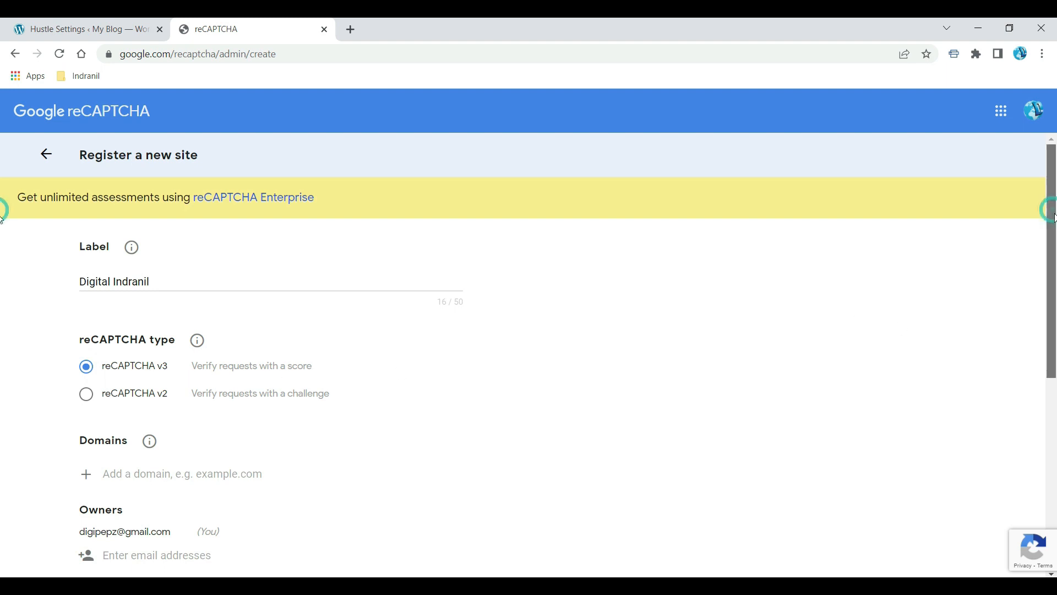
Enter digitalindranil.xyz as the domain in the reCAPTCHA site registration
scroll(2, 293, "down", 3)
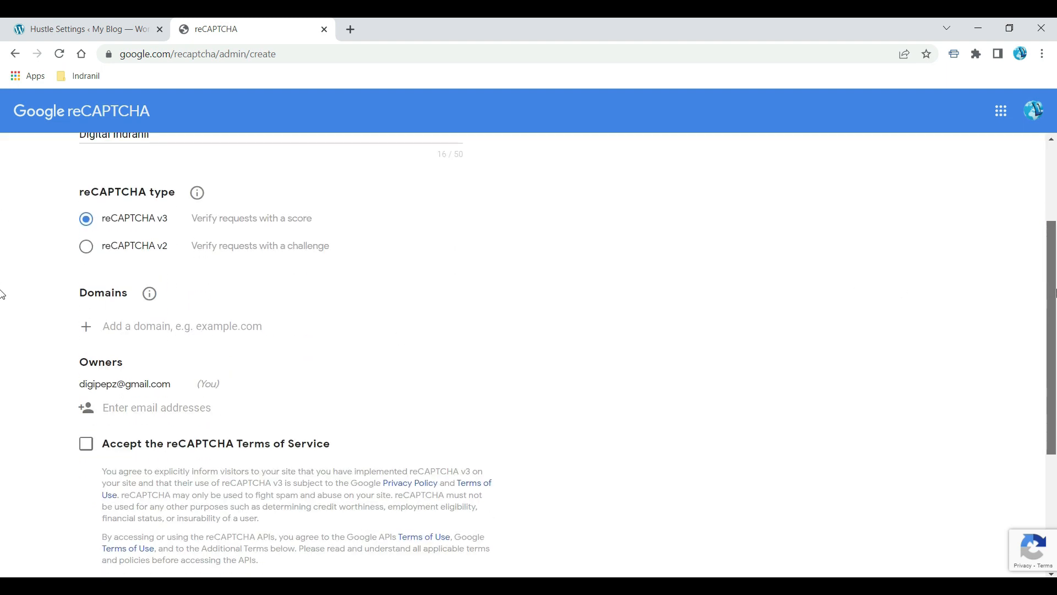
left_click(158, 320)
type("d")
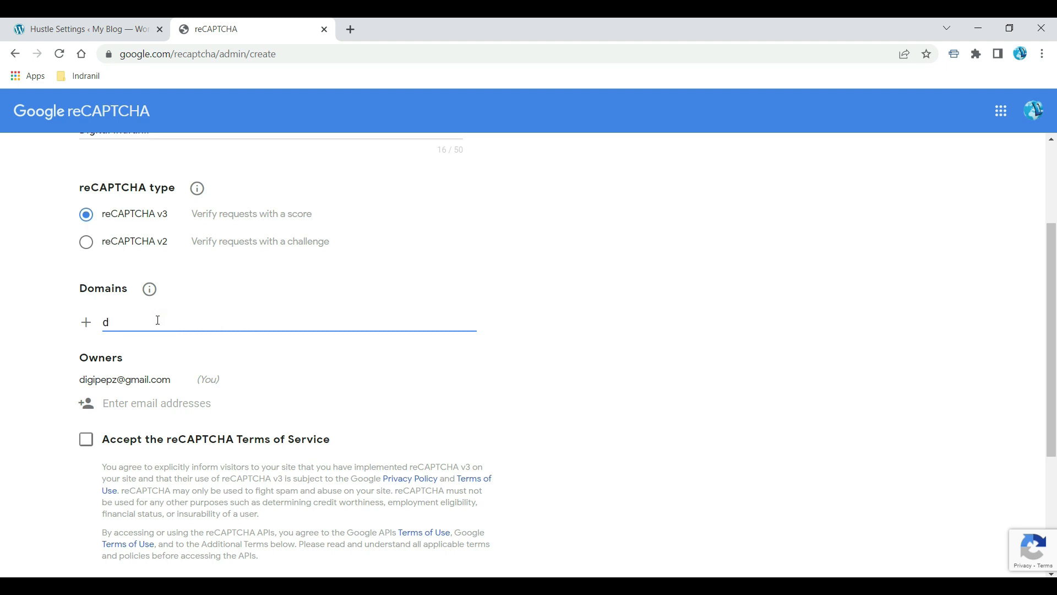
type("oi")
key("BackSpace")
key("BackSpace")
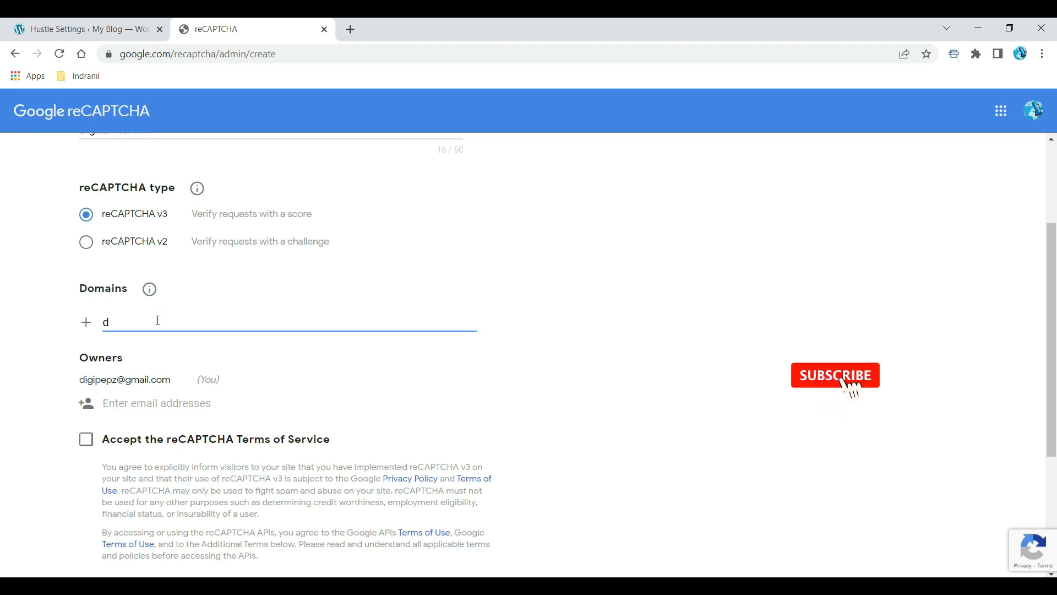
type("igitalindranil.xyz")
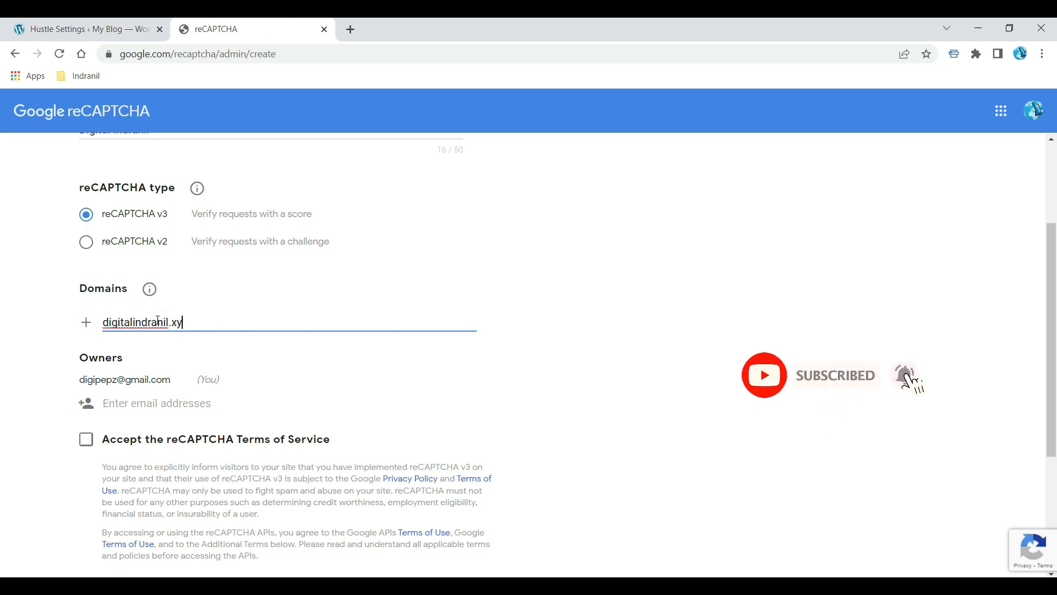
Accept the reCAPTCHA Terms of Service and submit the site registration
left_click(85, 440)
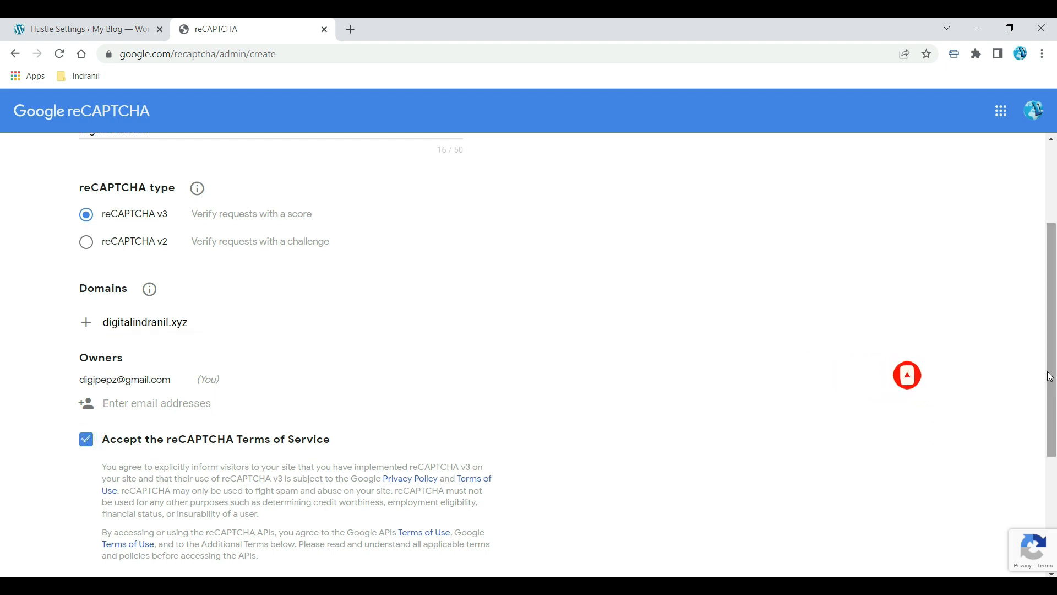
scroll(2, 438, "down", 2)
scroll(2, 437, "down", 2)
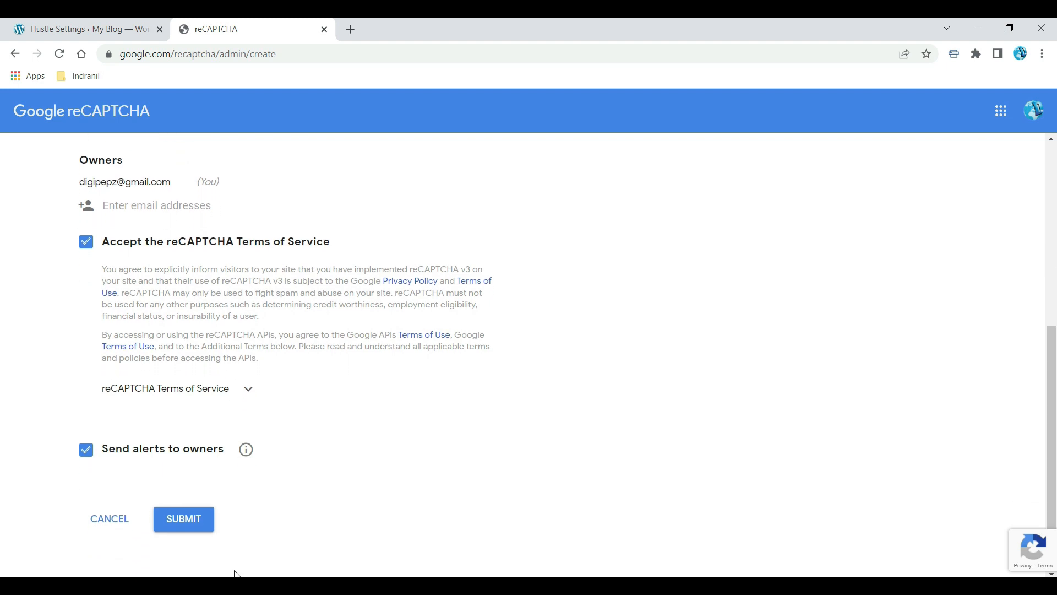
left_click(190, 528)
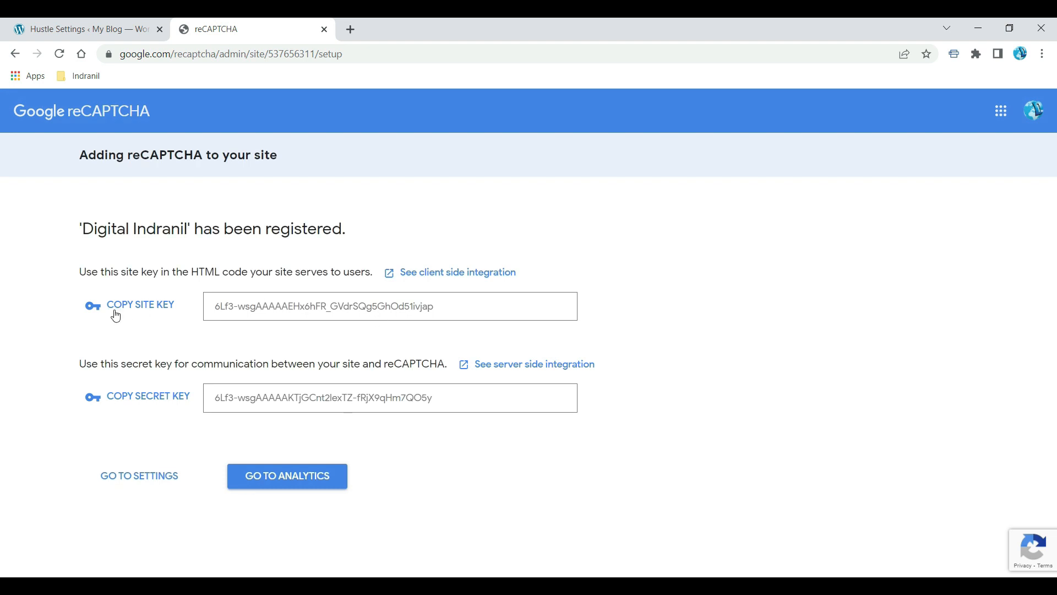
Copy the generated site key and paste it into the Site Key field of Hustle's reCAPTCHA v3 settings
left_click(144, 304)
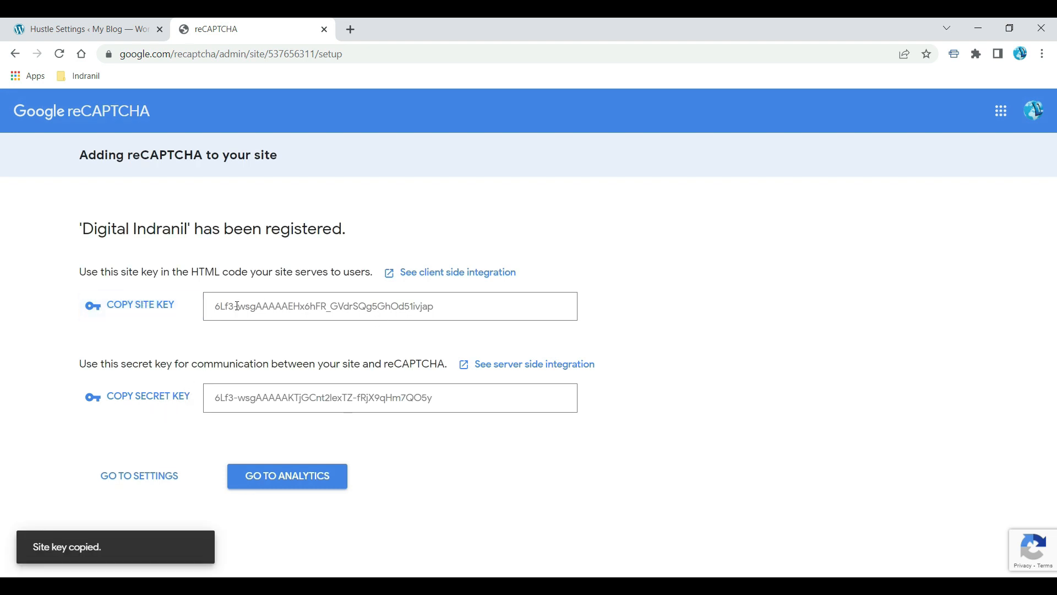
left_click(121, 31)
left_click(591, 418)
key("ctrl+v")
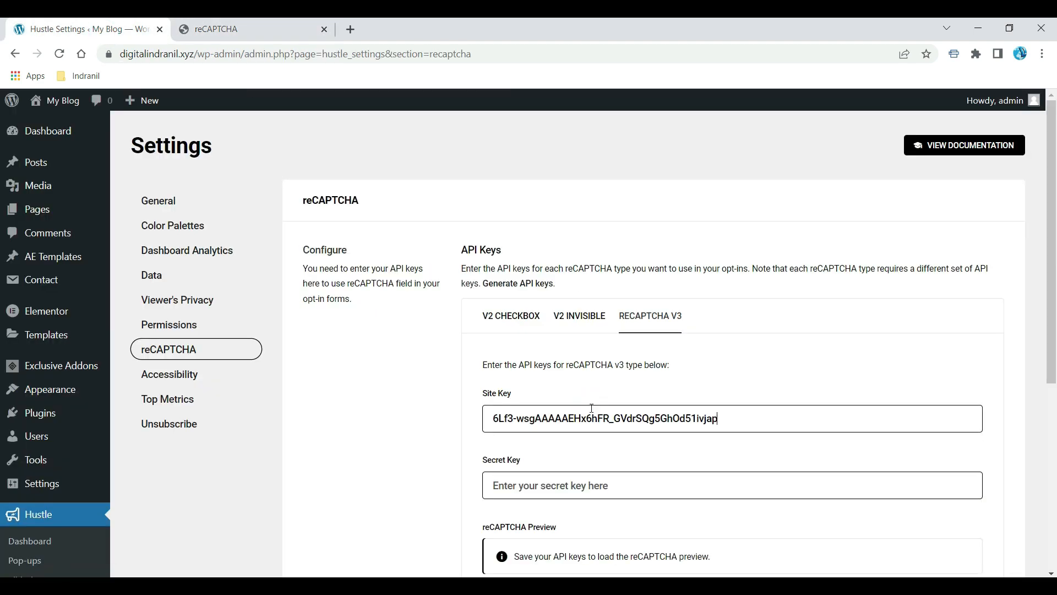
Copy the reCAPTCHA secret key into Hustle's v3 Secret Key field and save the settings
left_click(237, 30)
left_click(149, 396)
left_click(66, 32)
left_click(586, 485)
key("ctrl+v")
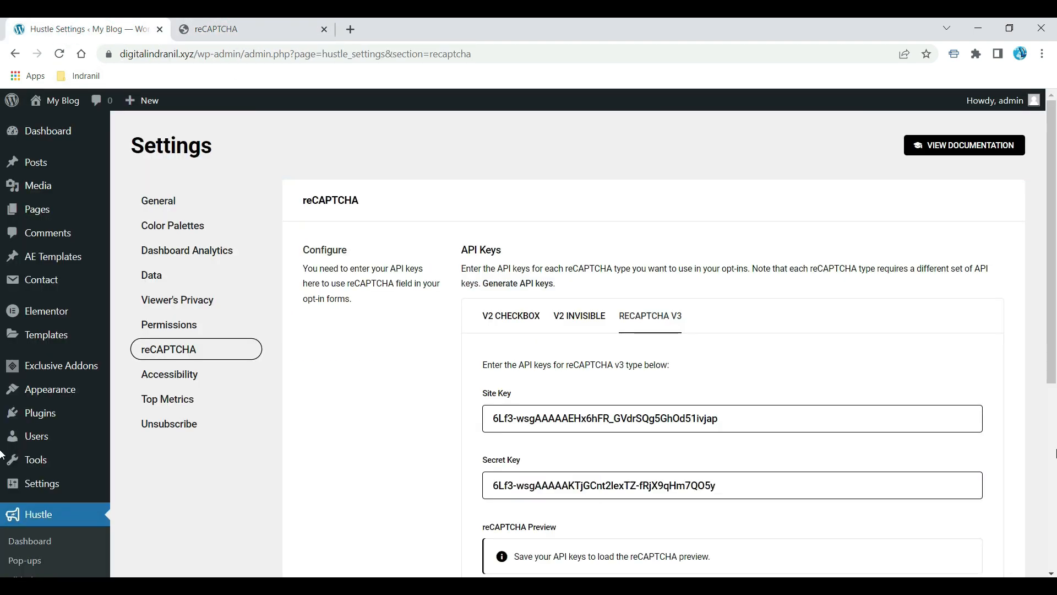
scroll(1055, 452, "down", 4)
left_click(988, 514)
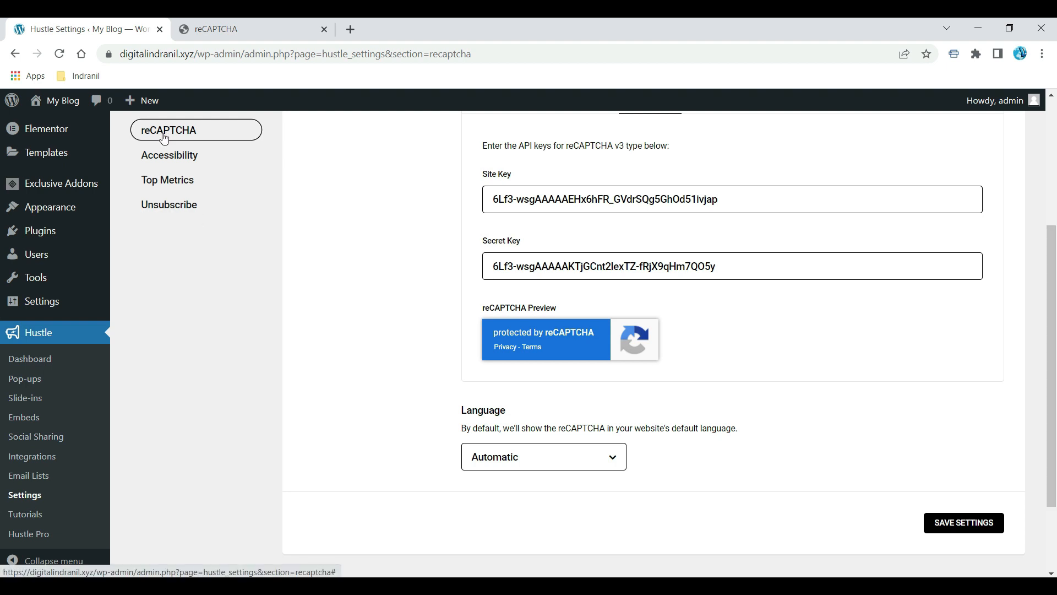
Examine Hustle's Accessibility, Top Metrics and Unsubscribe settings, including the unsubscribe form messages and email copy
left_click(169, 154)
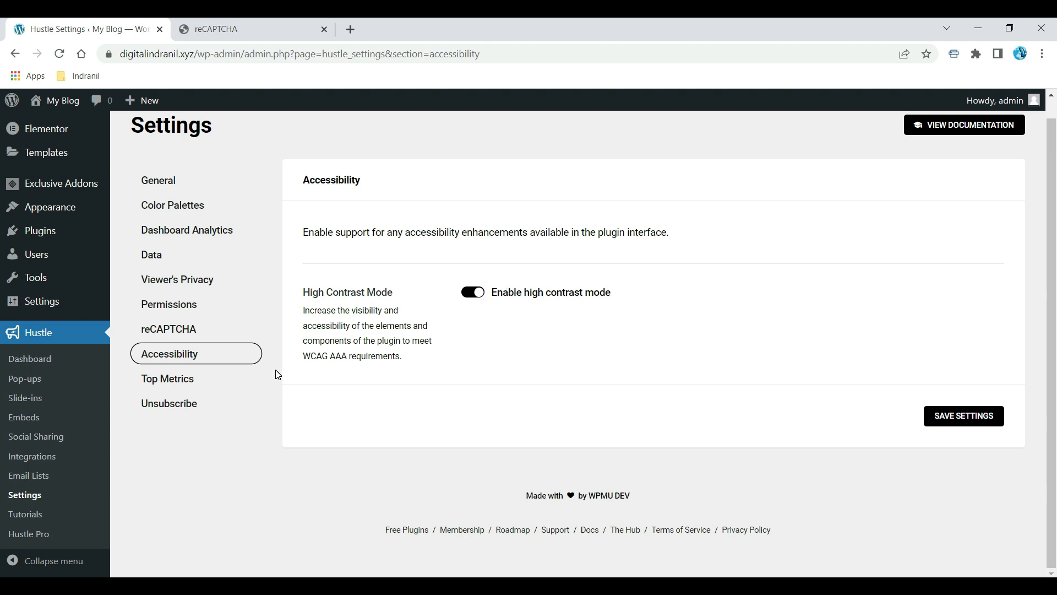
left_click(193, 384)
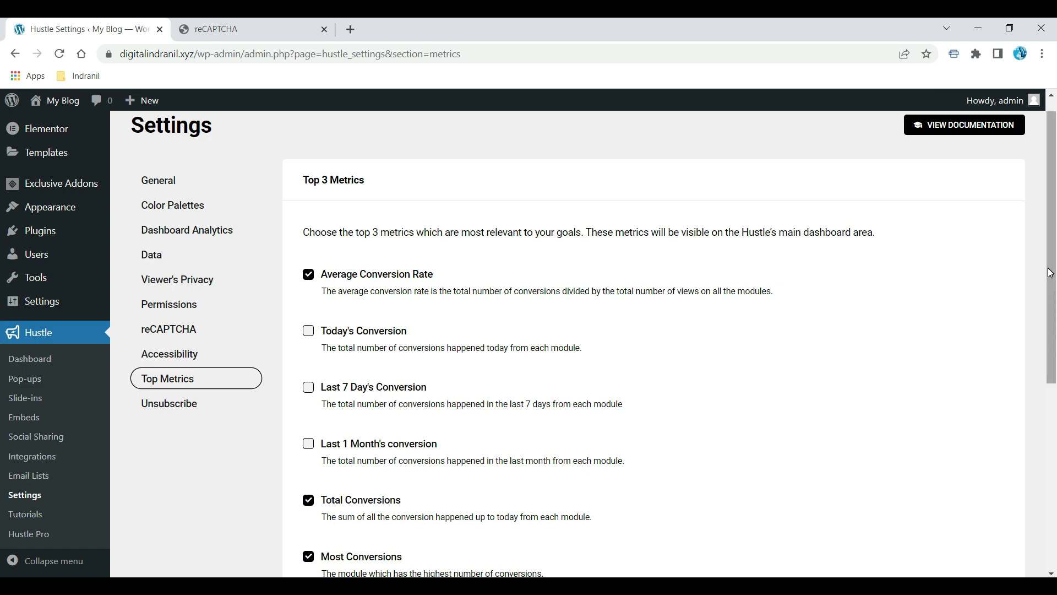
left_click_drag(1051, 273, 1054, 361)
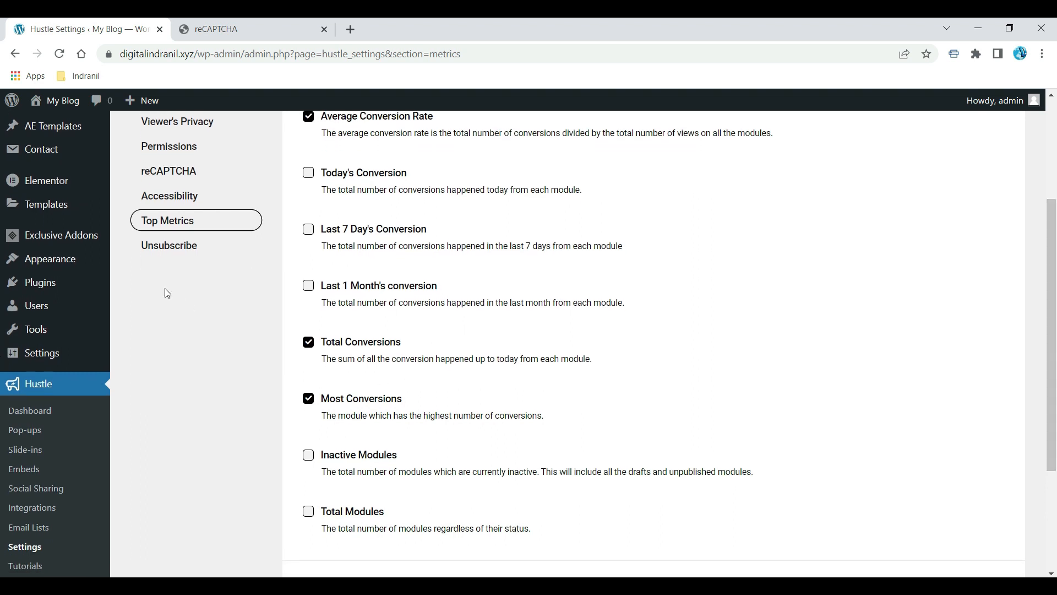
left_click(166, 244)
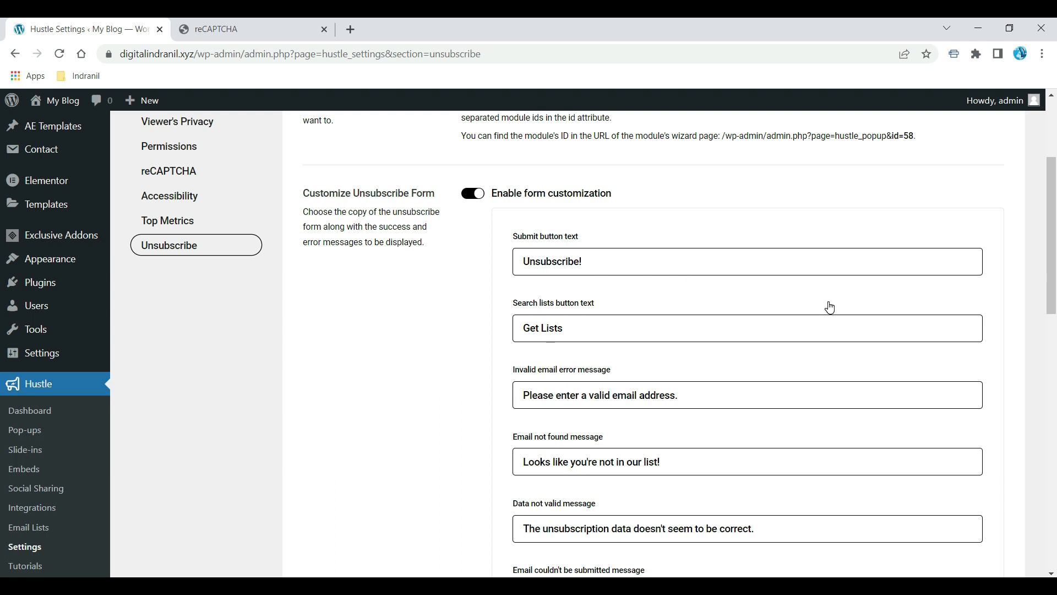
left_click(1050, 231)
left_click_drag(1050, 230, 1054, 439)
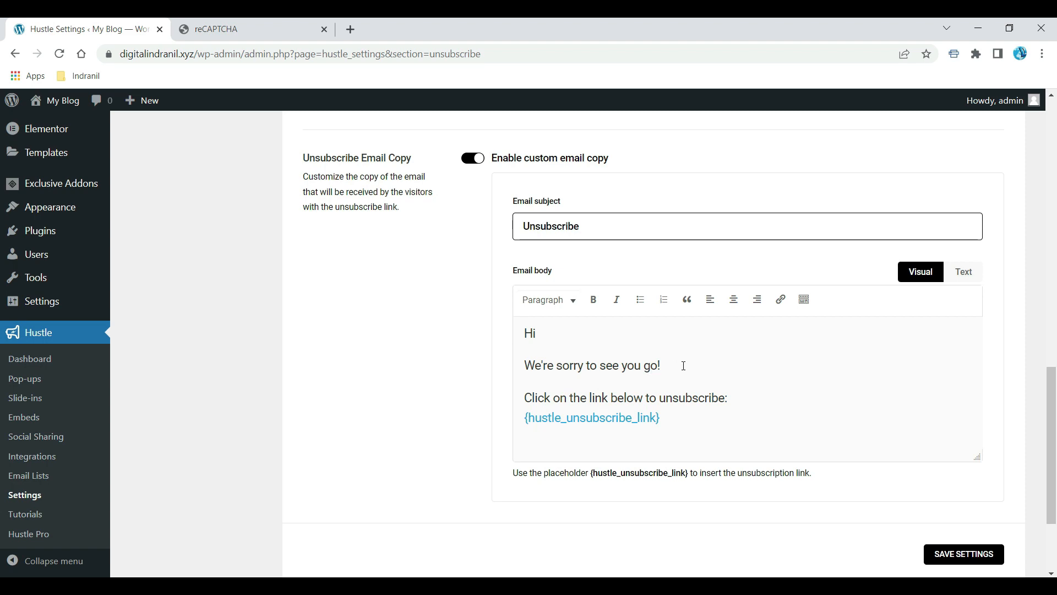
scroll(649, 414, "up", 12)
scroll(386, 441, "down", 1)
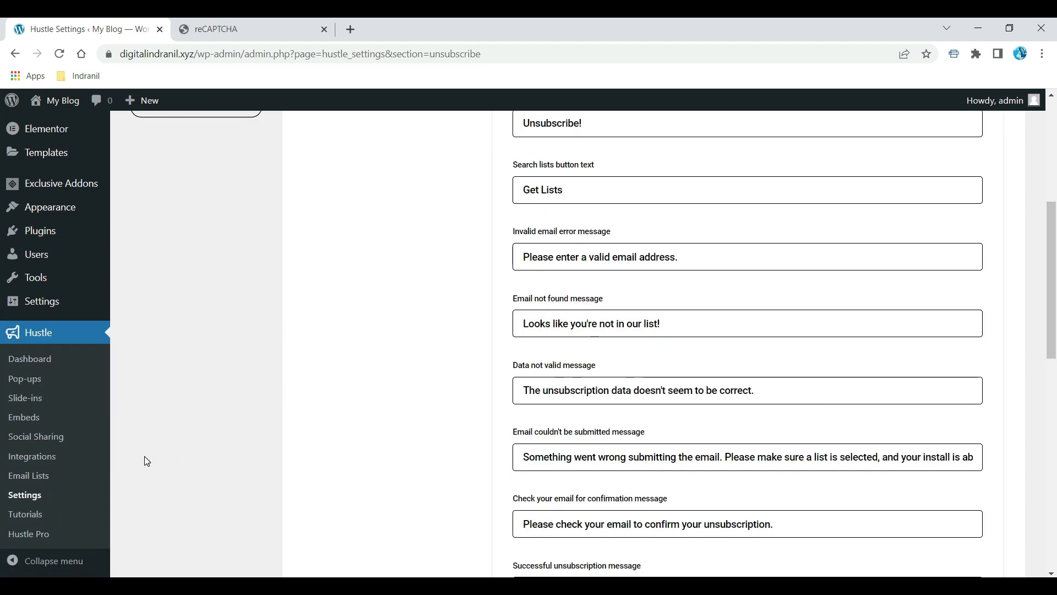
Create a new Hustle pop-up named "PopPu" with the Email Opt-in type and proceed to the template choice
left_click(22, 386)
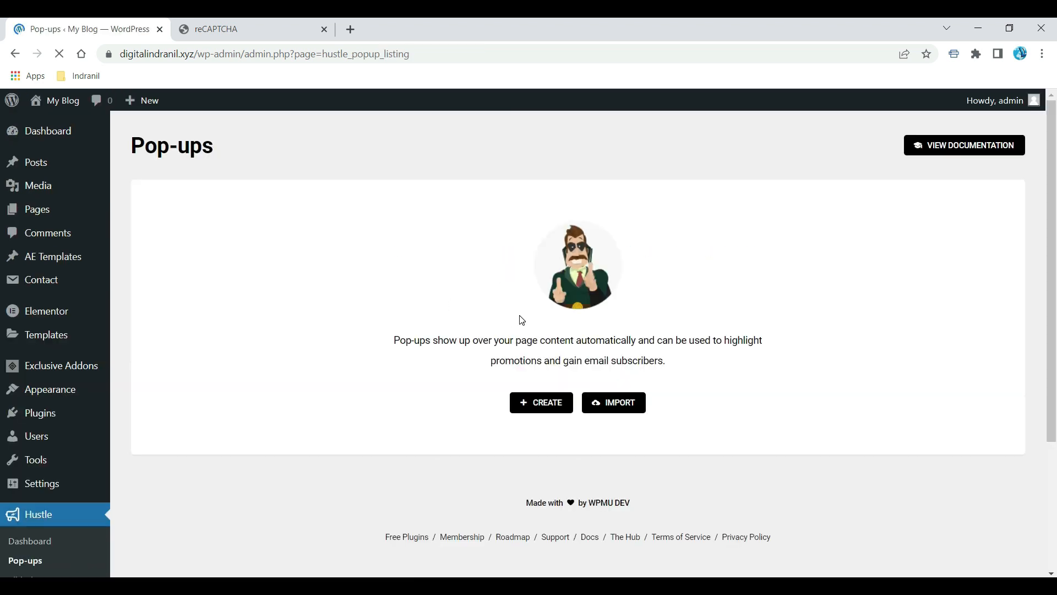
left_click(552, 412)
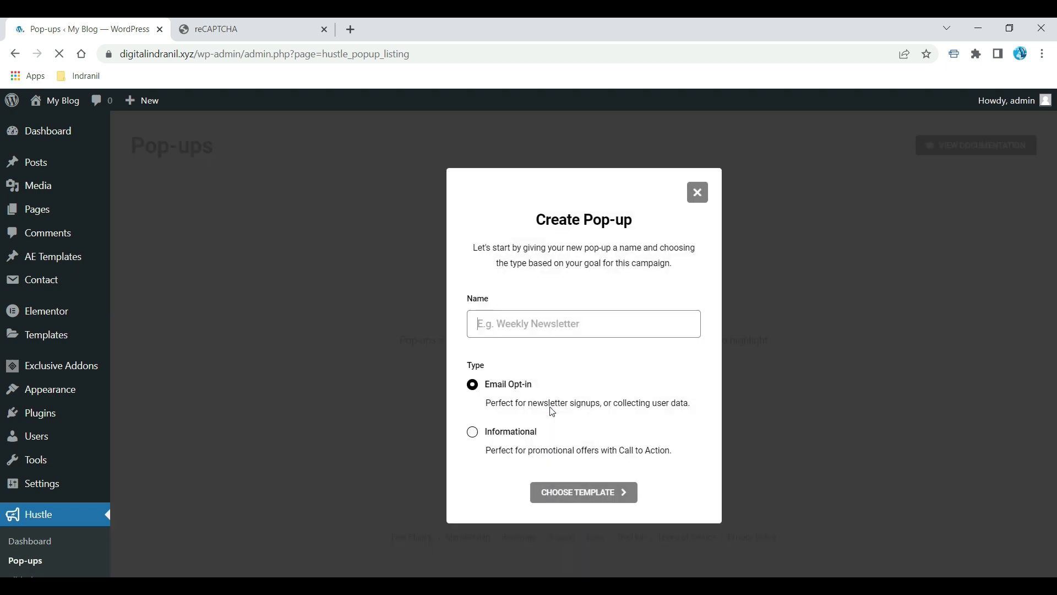
left_click(539, 325)
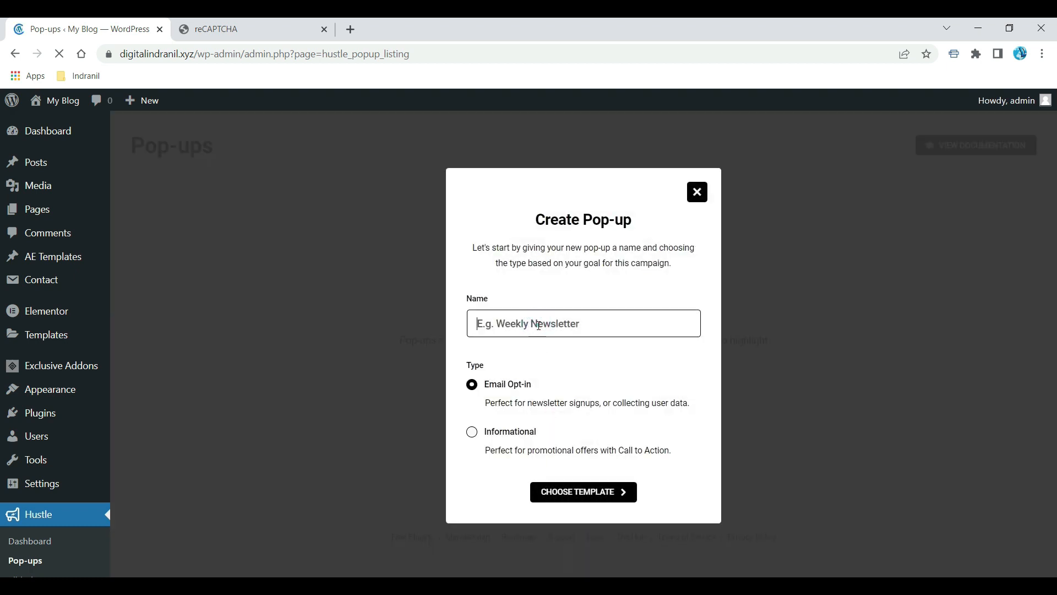
type("PopPu")
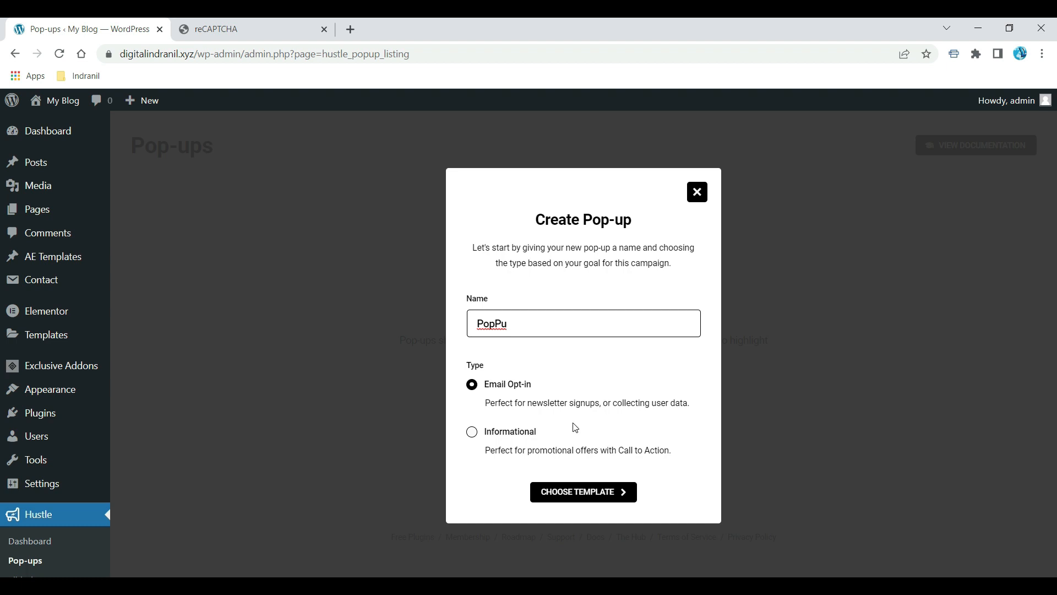
left_click(580, 501)
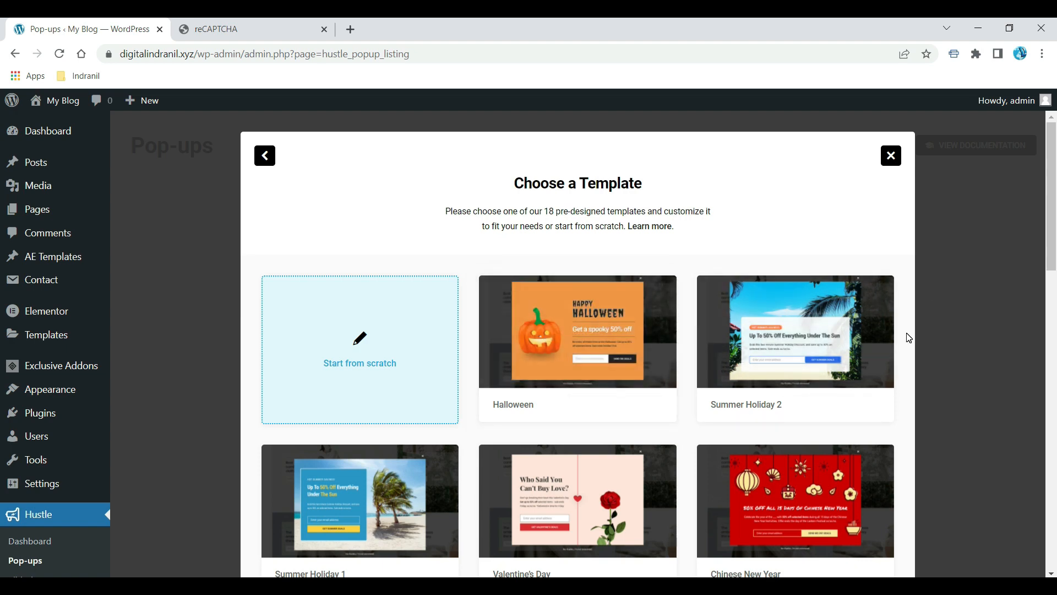
Preview the Pandemic template in desktop and mobile views, and choose it for the new pop-up
scroll(909, 337, "down", 1)
scroll(909, 338, "down", 15)
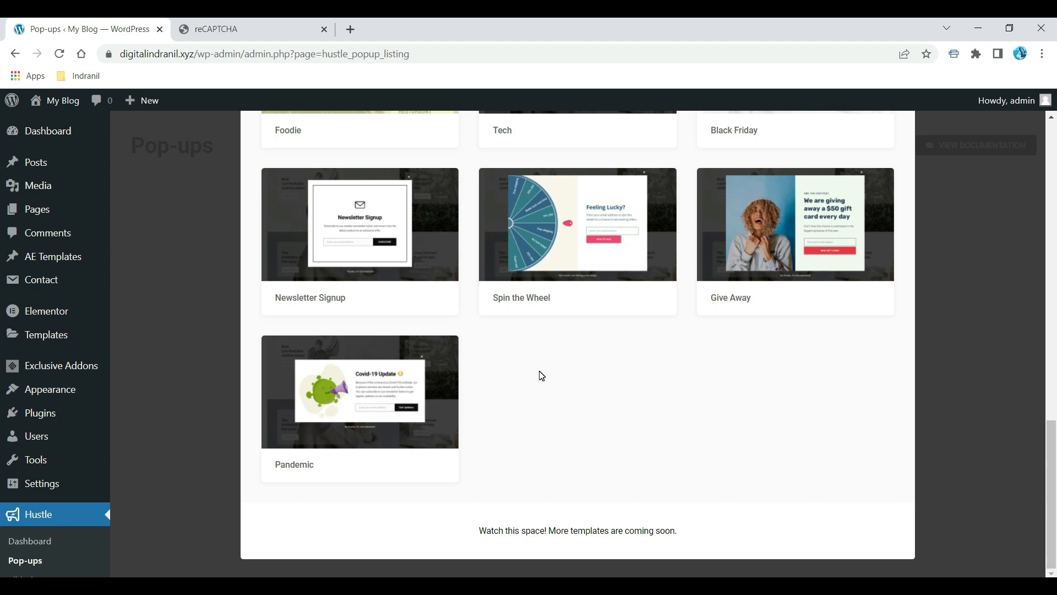
mouse_move(367, 368)
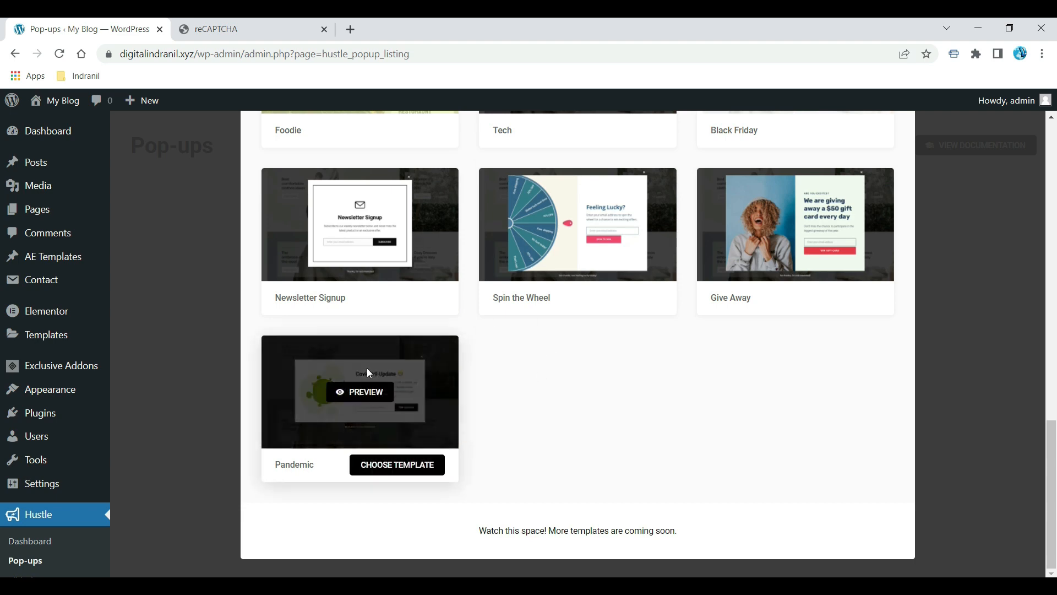
left_click(372, 398)
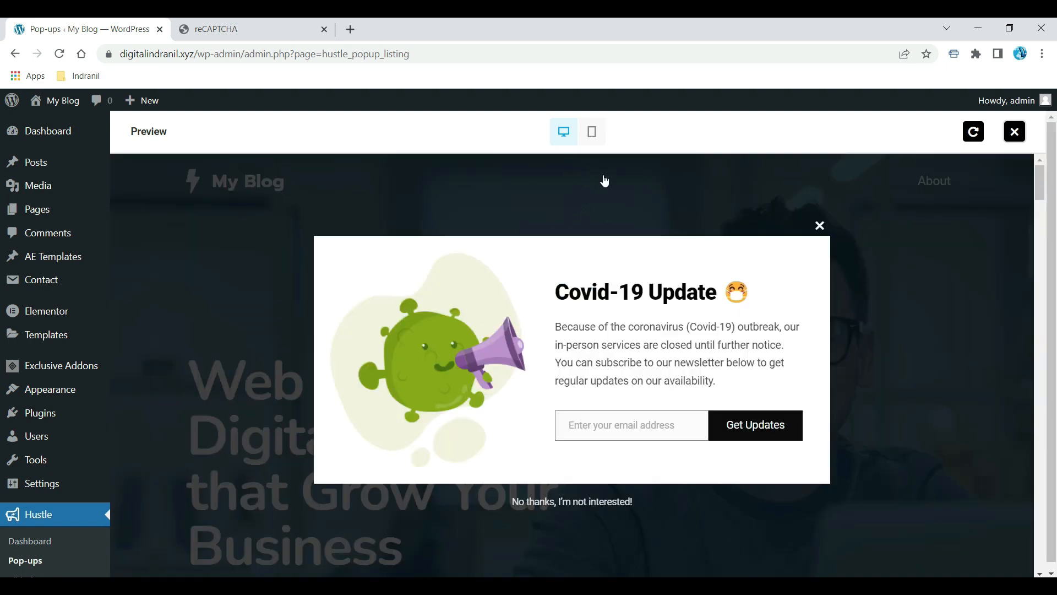
left_click(592, 137)
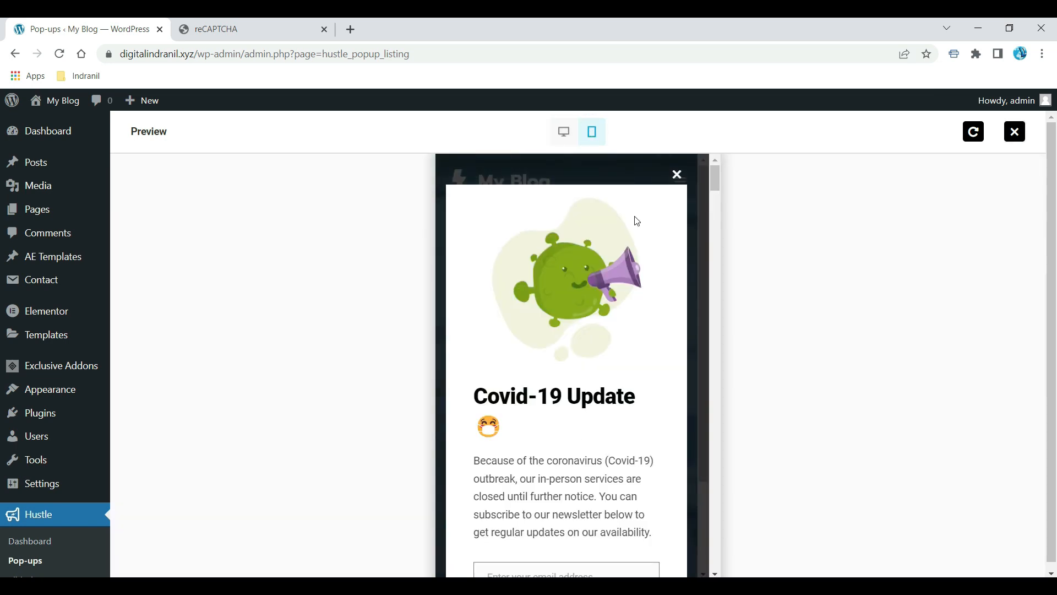
left_click(677, 174)
left_click(576, 135)
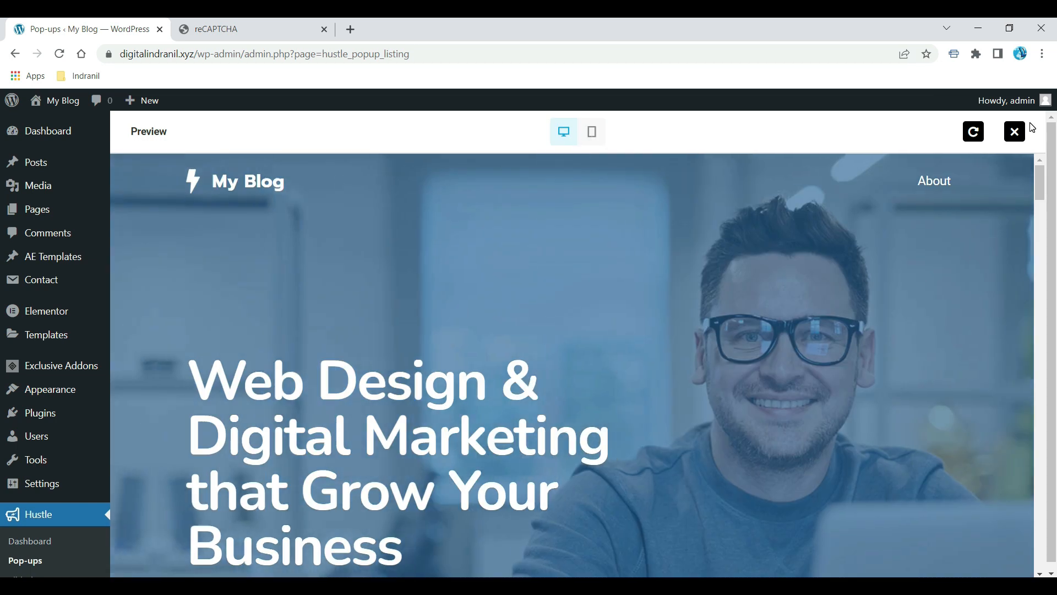
left_click(1015, 131)
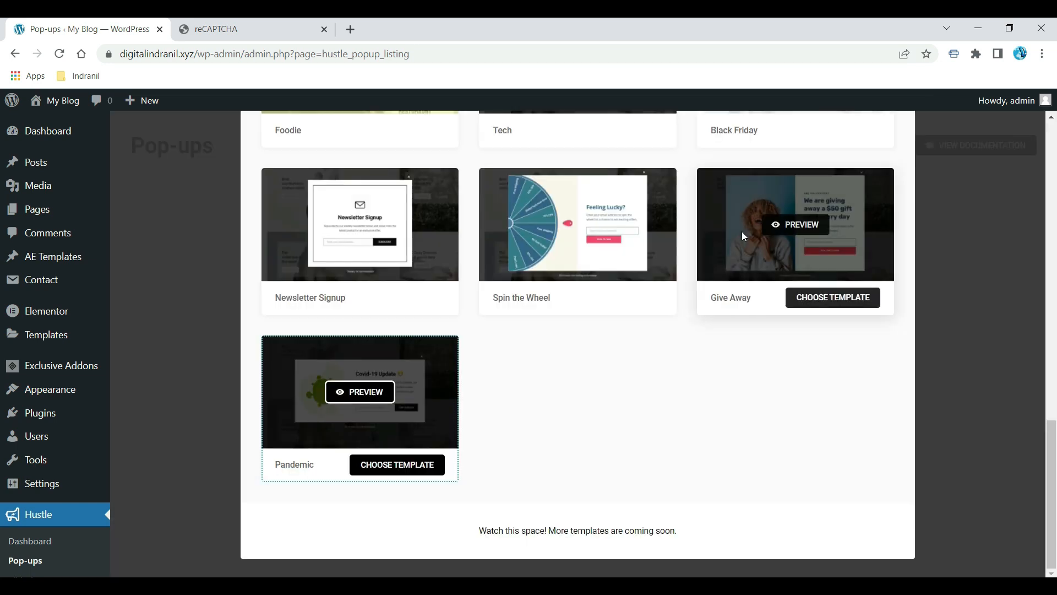
left_click(394, 473)
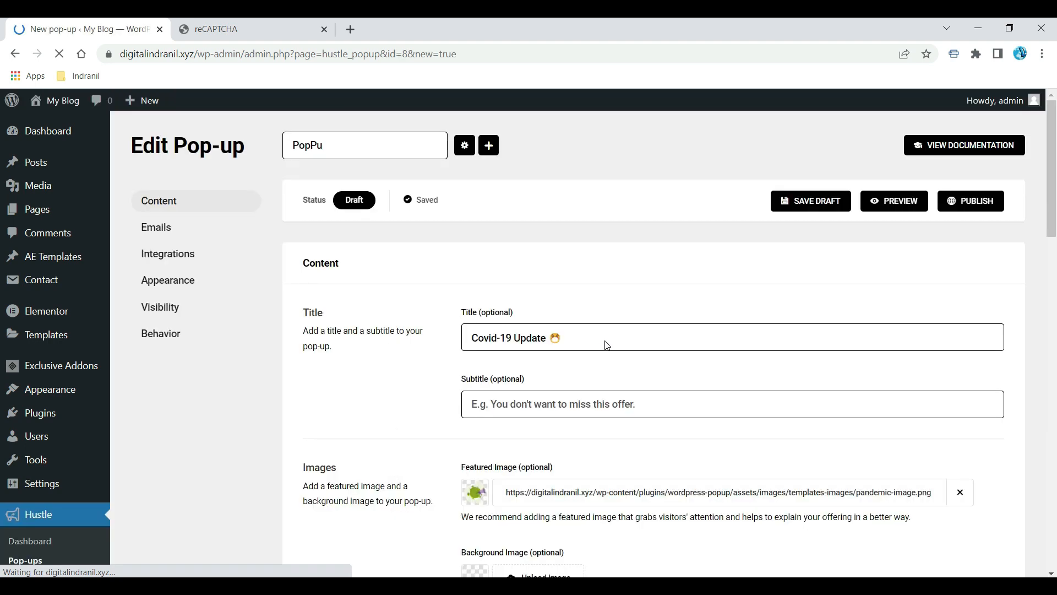
Replace the pop-up's title with "Subscribe to the news letter for more information about our service"
left_click(580, 342)
key("ctrl+a")
key("BackSpace")
type("S")
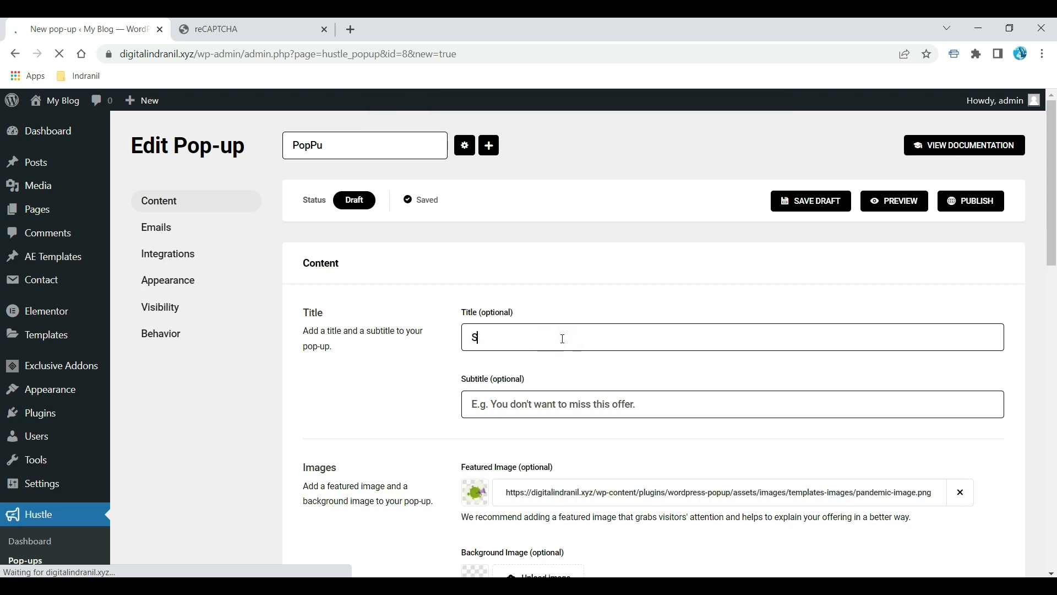
type("ubscribe to the")
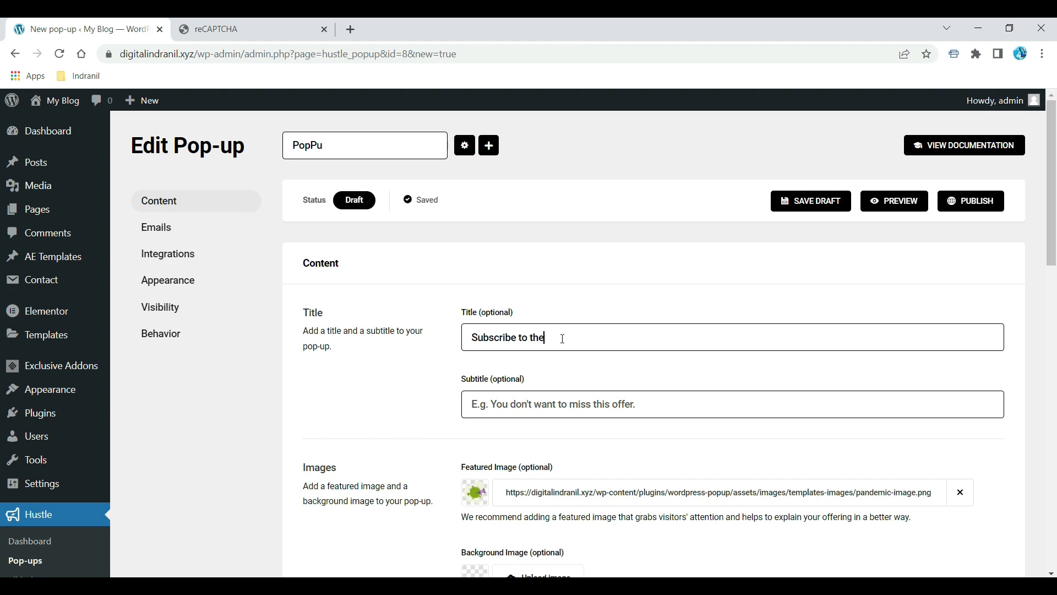
type(" news l")
key("BackSpace")
type("letter for more inforam")
key("BackSpace")
key("BackSpace")
type("mation")
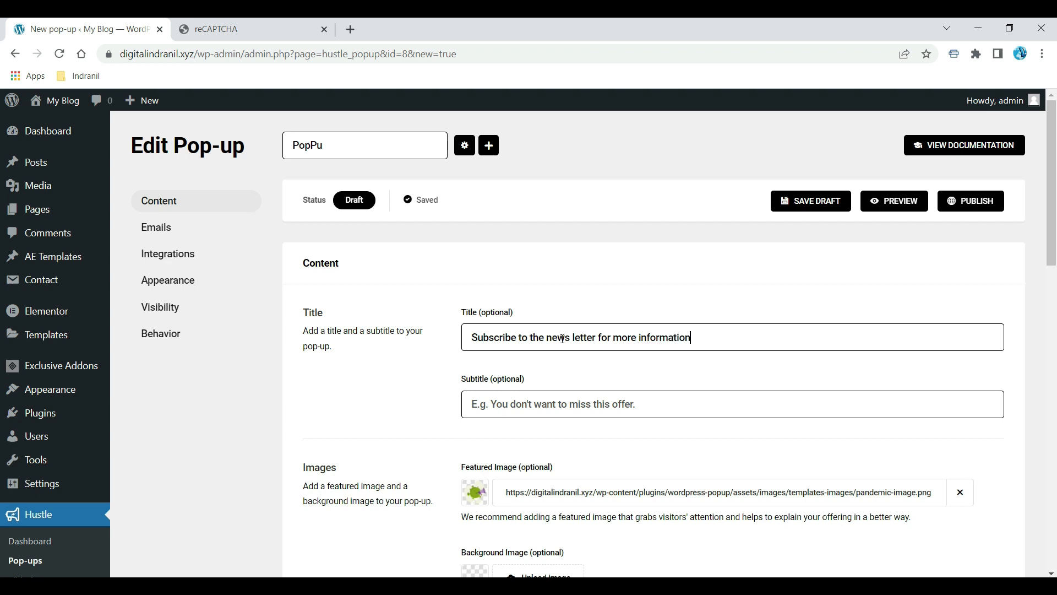
type(" about our service")
Set the pop-up's subtitle to "Stay up-to-date with our latest news and special offer"
left_click(513, 410)
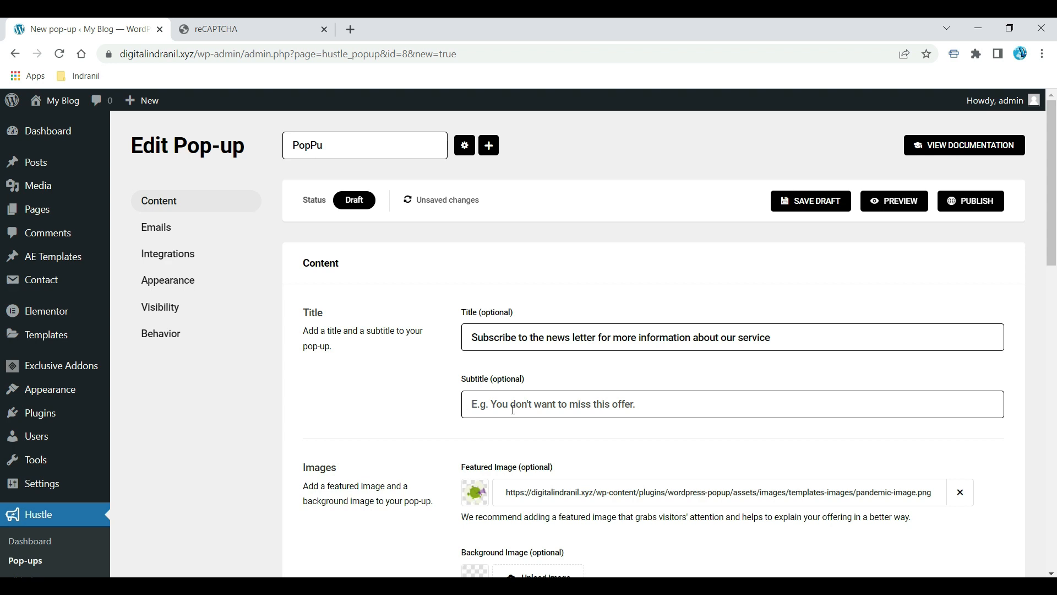
type("Stay u")
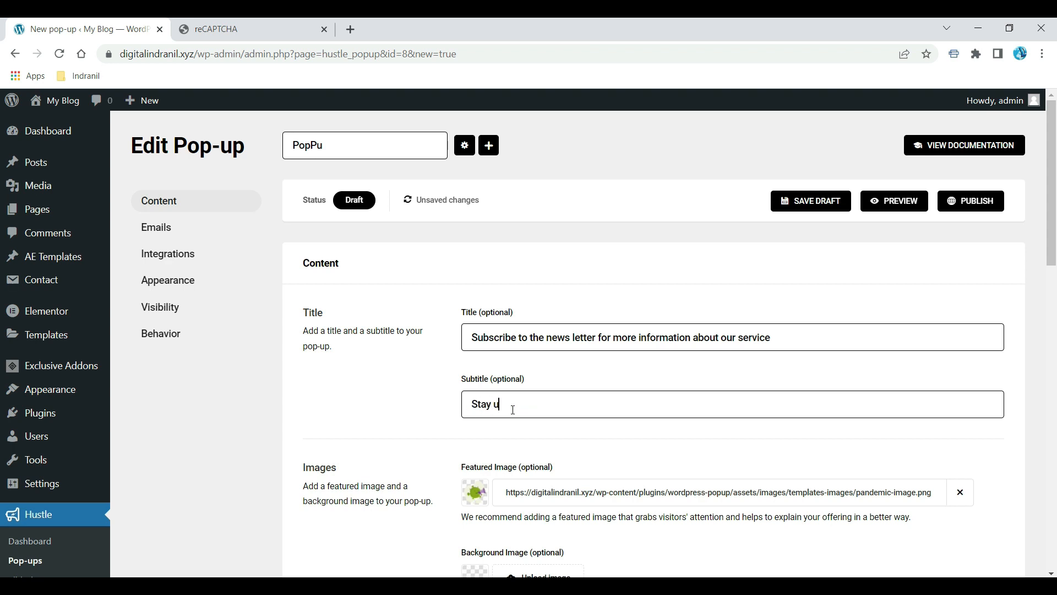
type("p=to-date")
key("BackSpace")
key("BackSpace")
key("BackSpace")
key("BackSpace")
key("BackSpace")
key("BackSpace")
key("BackSpace")
key("BackSpace")
key("BackSpace")
key("BackSpace")
type("upto")
key("BackSpace")
key("BackSpace")
type("-to-date with")
key("BackSpace")
key("BackSpace")
key("BackSpace")
key("BackSpace")
type("with our latest news and special ")
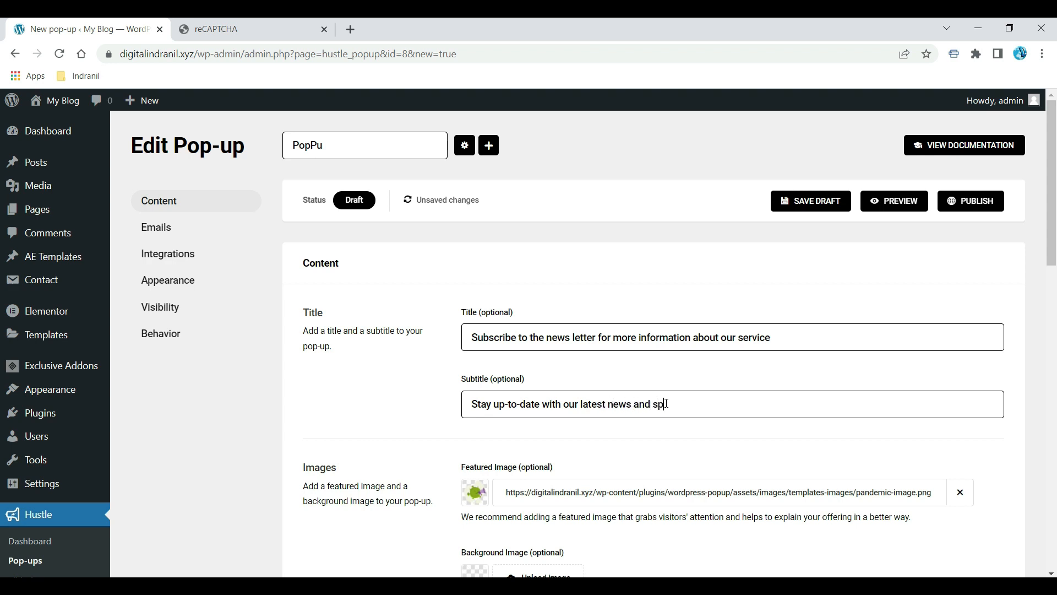
type("offer")
Replace the pop-up's featured image with Asset-4.png from the media library
left_click(483, 492)
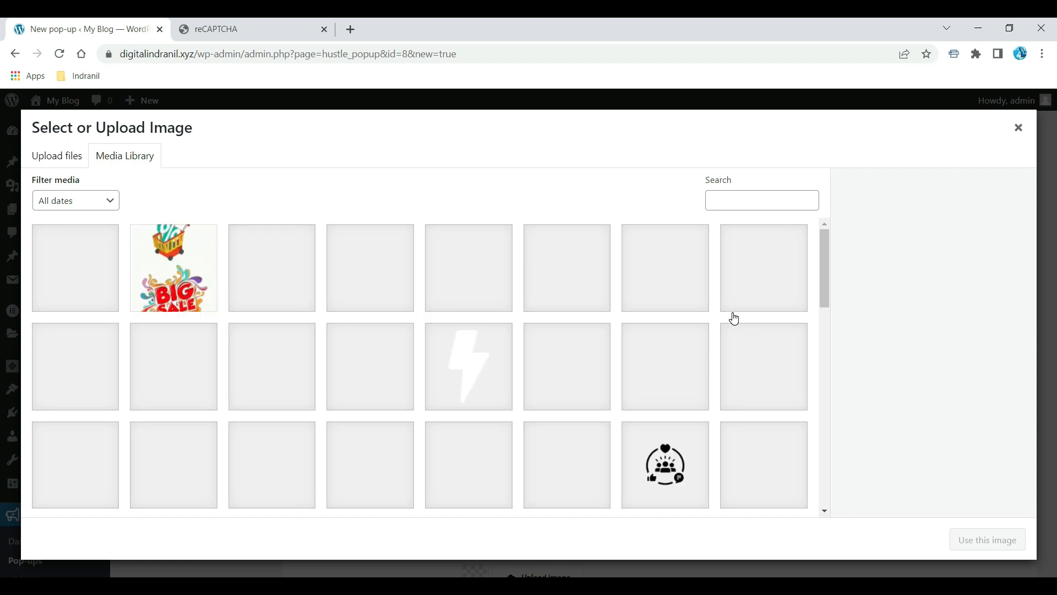
left_click(769, 280)
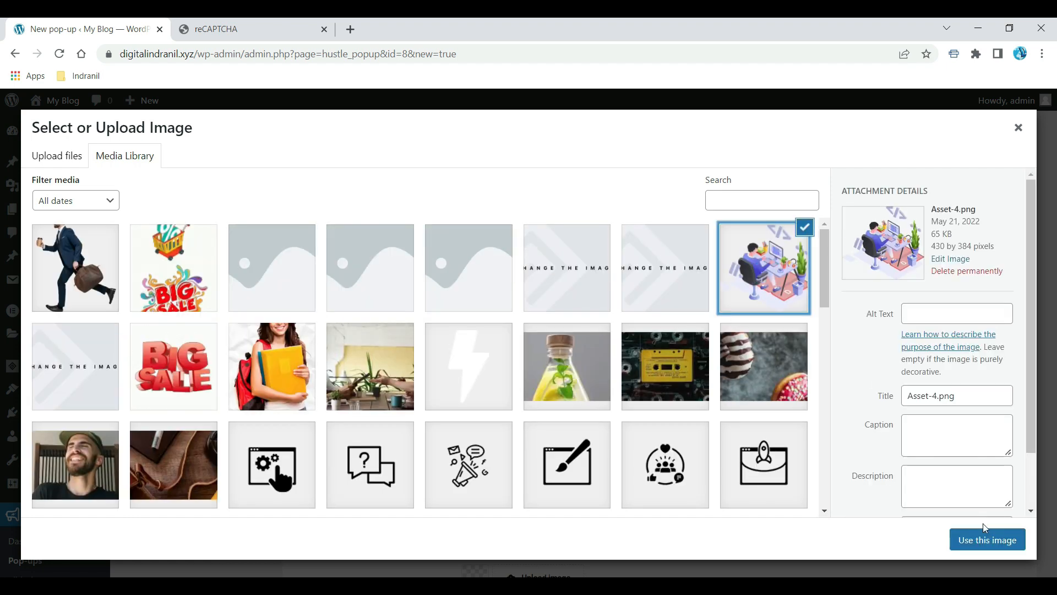
left_click(988, 538)
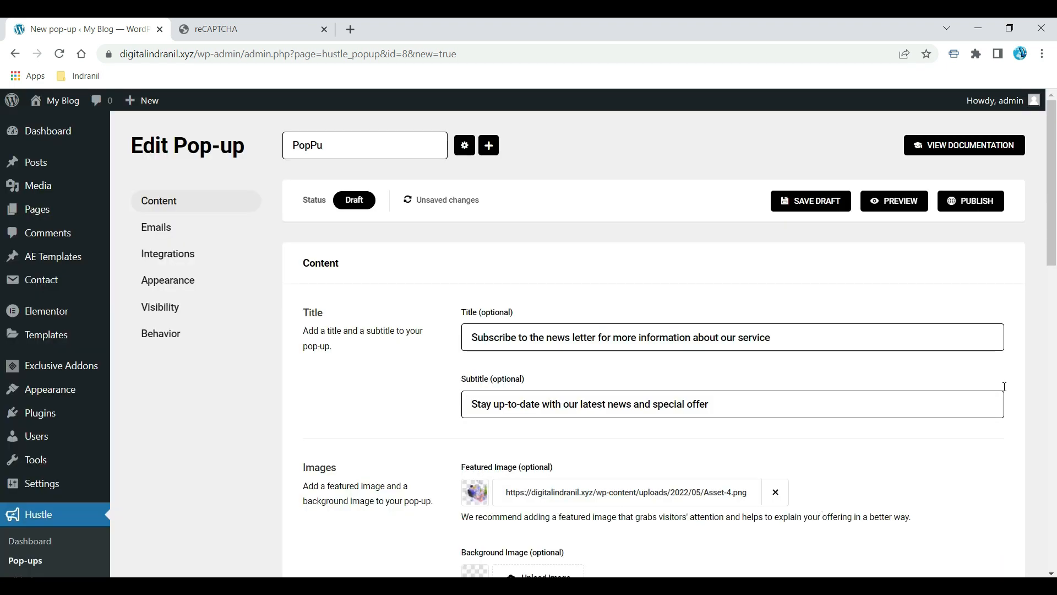
Examine the remaining content settings, including the background image, main content, call to action options and "Never see this again" link
scroll(553, 367, "down", 4)
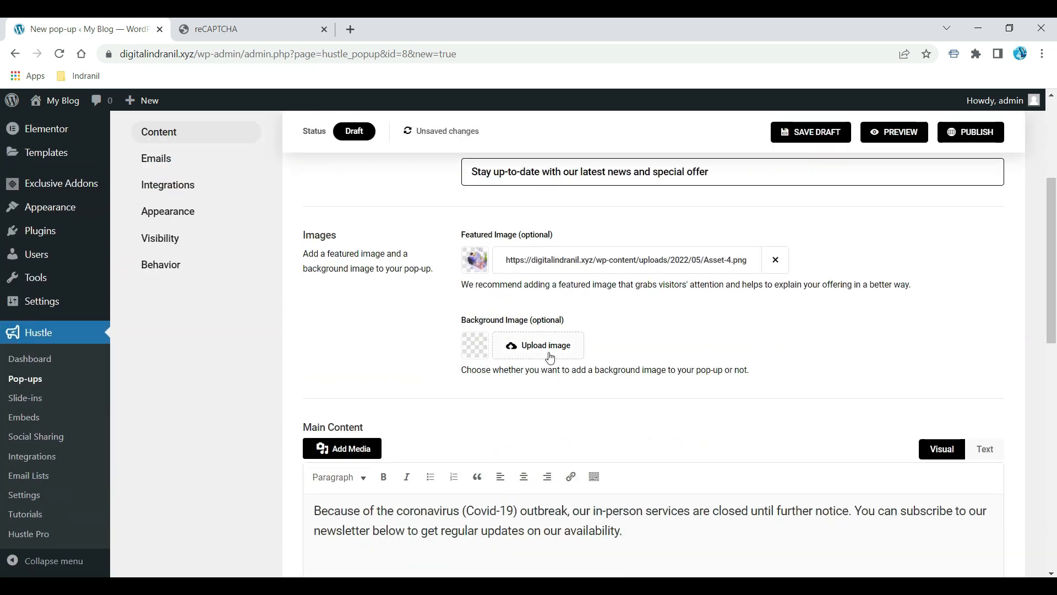
scroll(1052, 275, "down", 3)
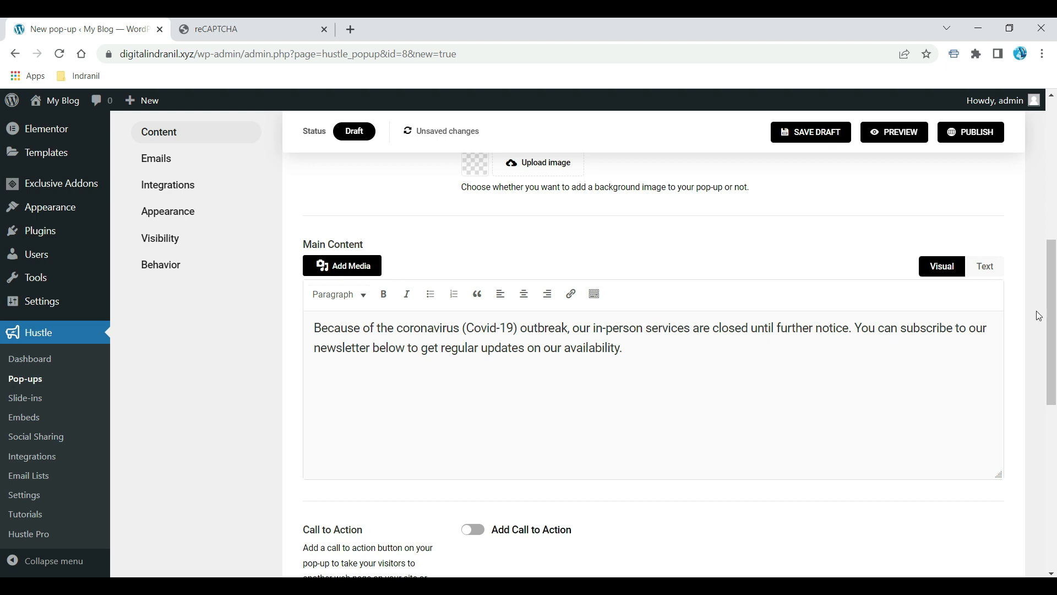
left_click_drag(1053, 296, 1052, 387)
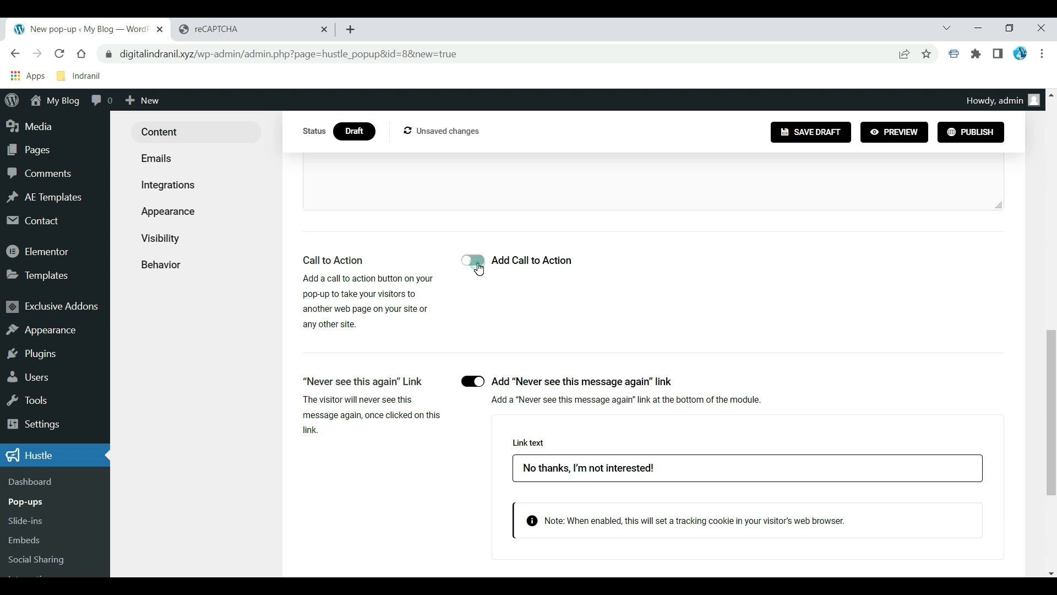
left_click(474, 260)
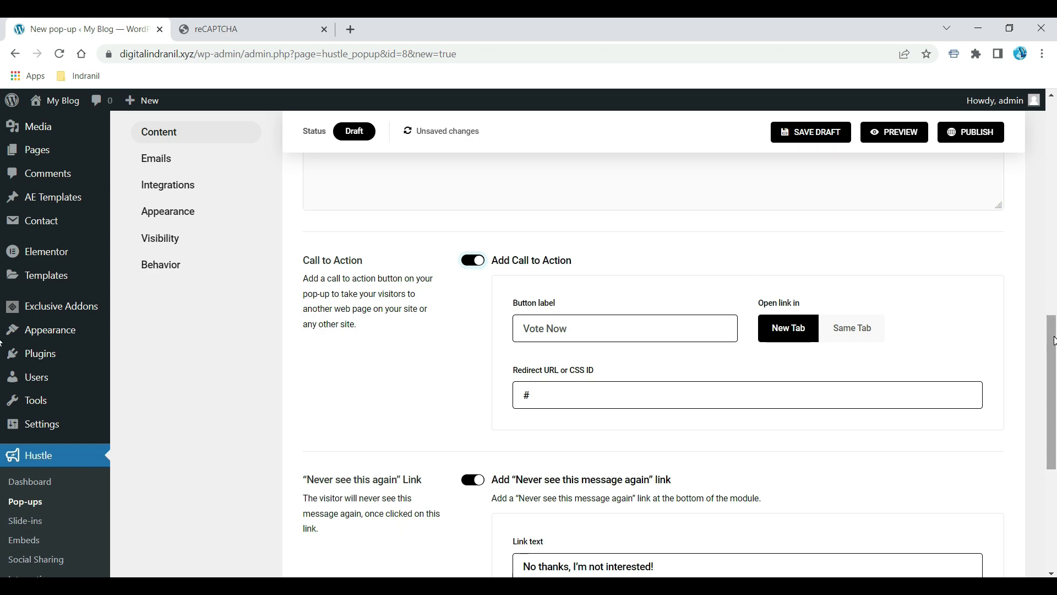
left_click(469, 262)
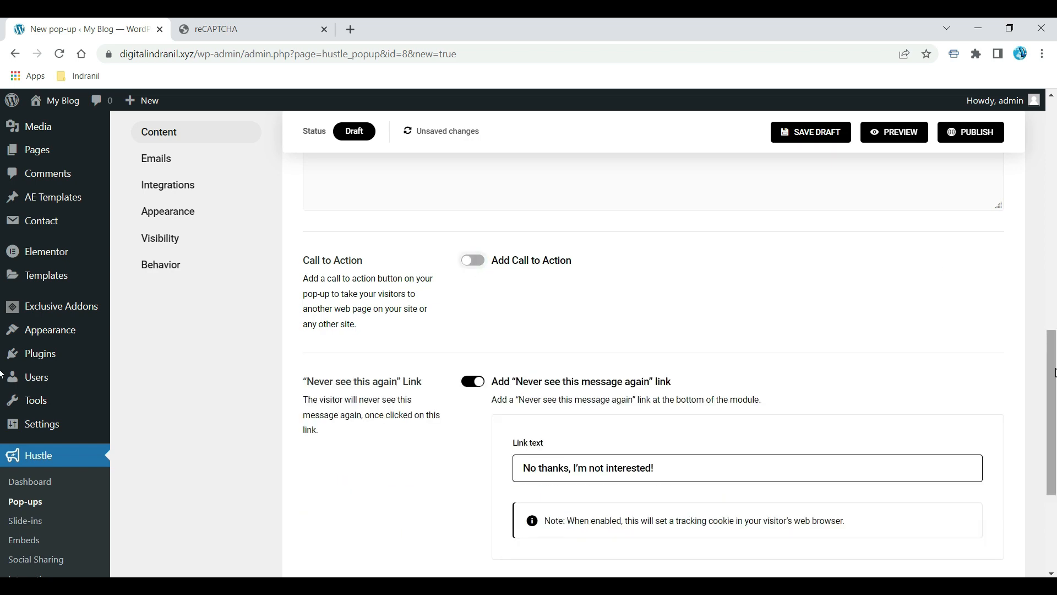
scroll(507, 222, "down", 4)
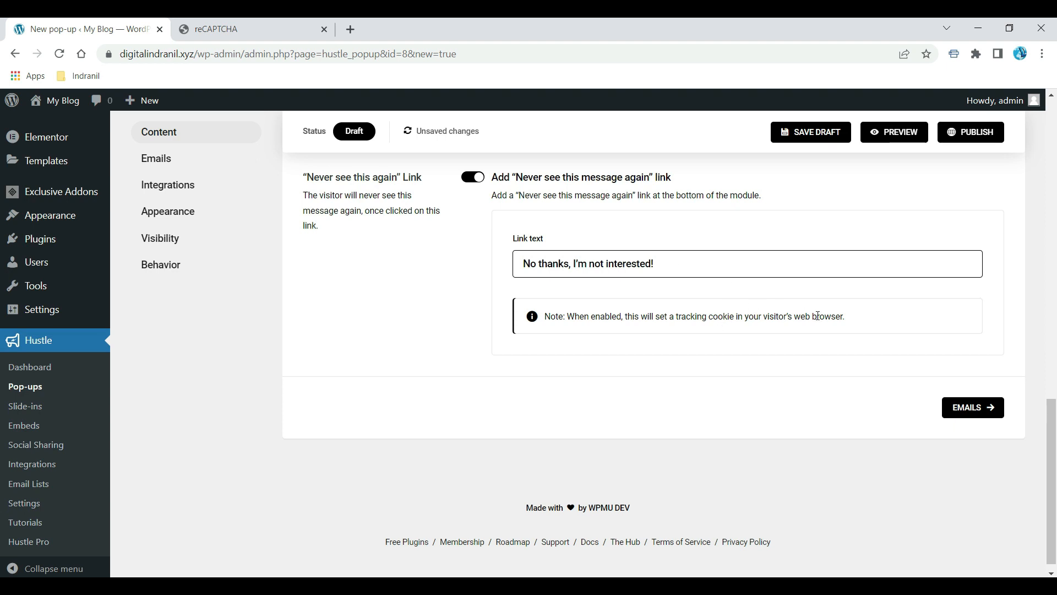
Proceed to the Emails section and examine the opt-in form's submit button settings and styling without changing them
left_click(979, 411)
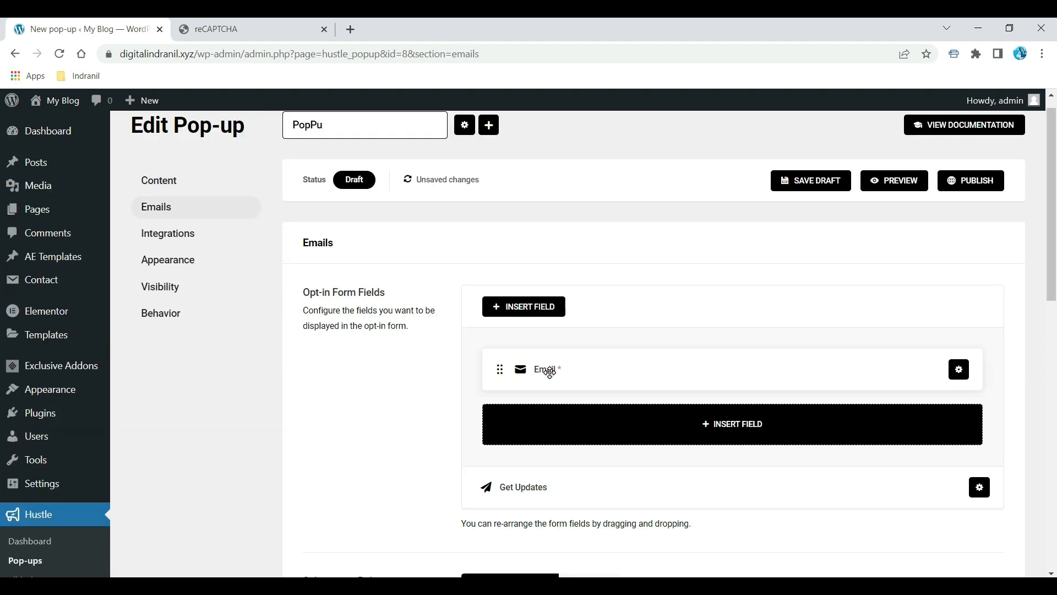
left_click(791, 432)
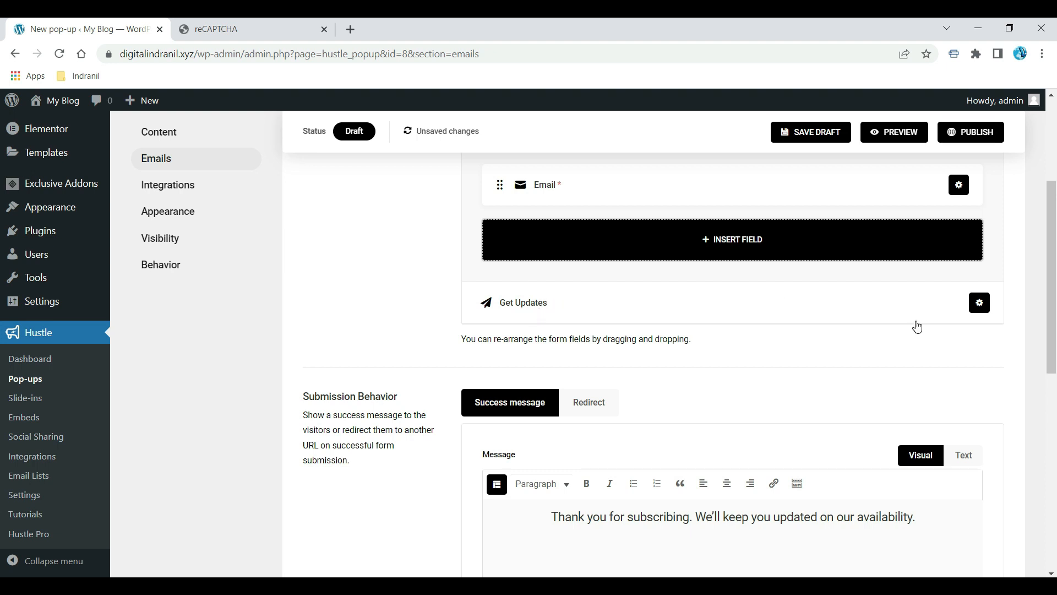
left_click(979, 302)
left_click(946, 346)
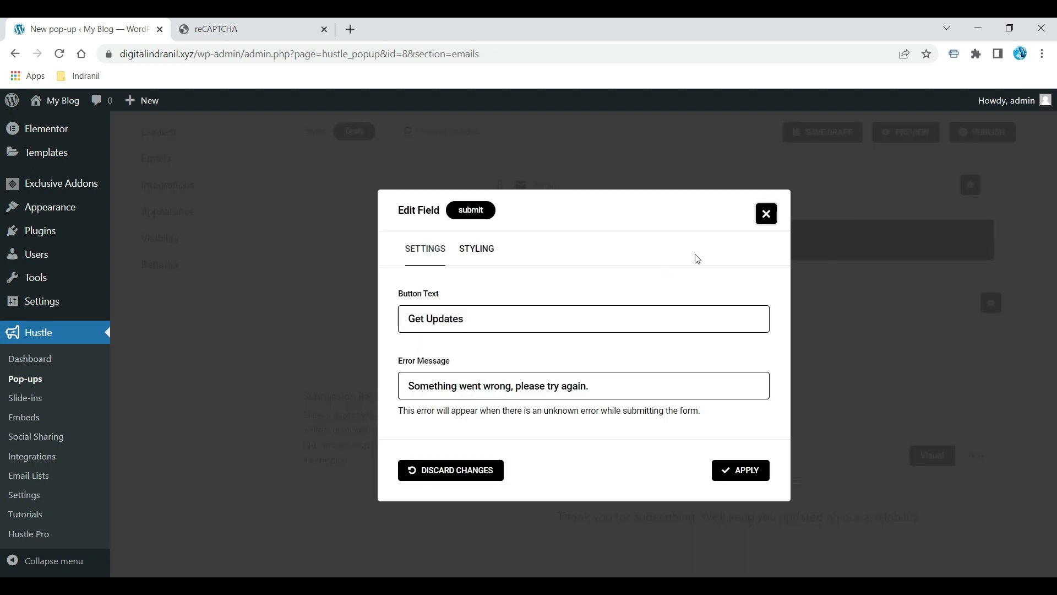
left_click(494, 250)
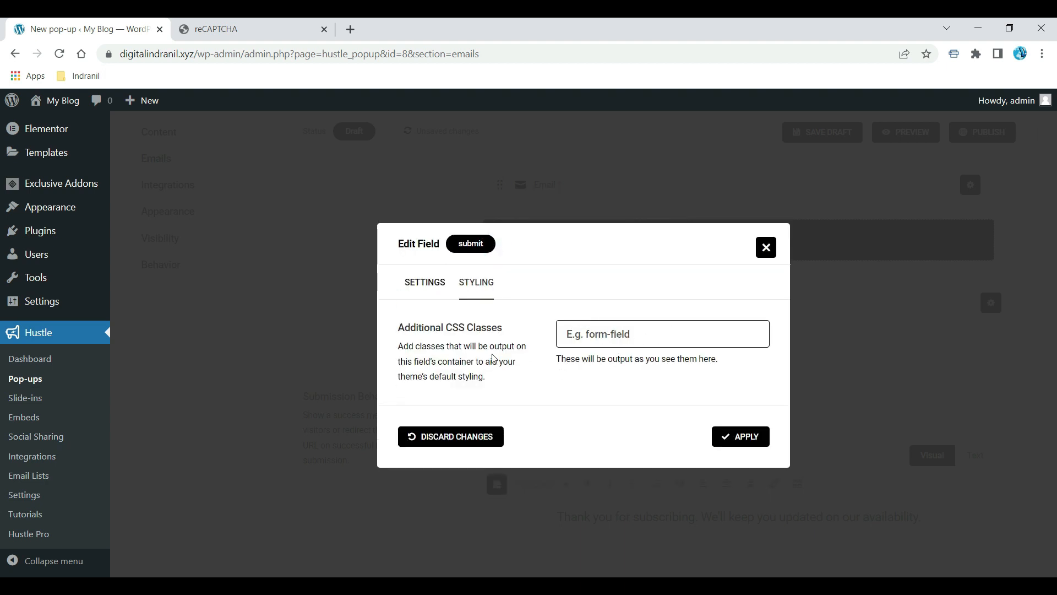
left_click(764, 248)
Enable the automated email to the user in the Emails section and review its subject and body
scroll(495, 283, "down", 3)
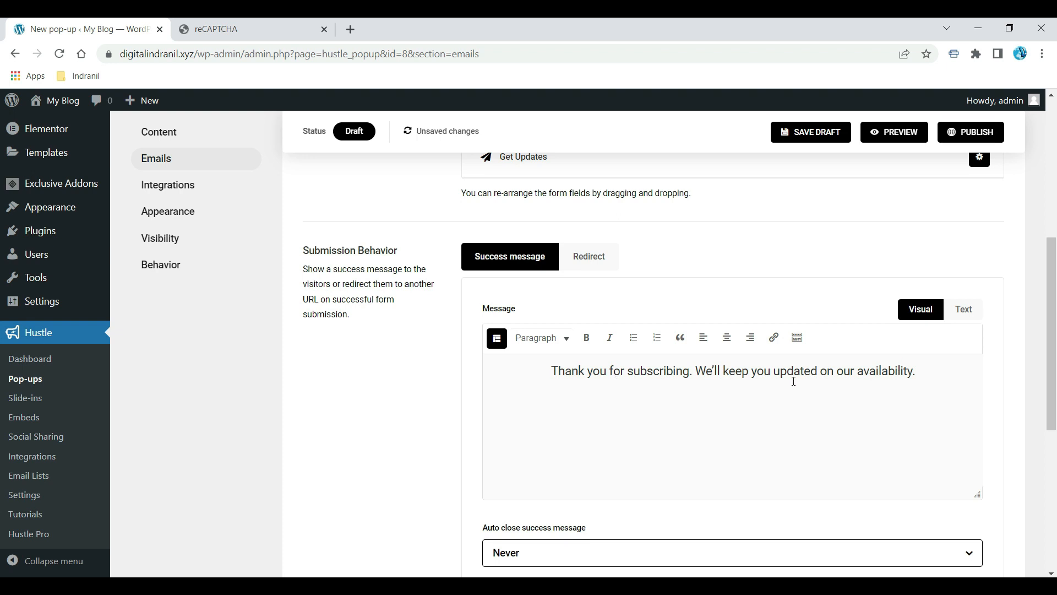
scroll(550, 434, "down", 4)
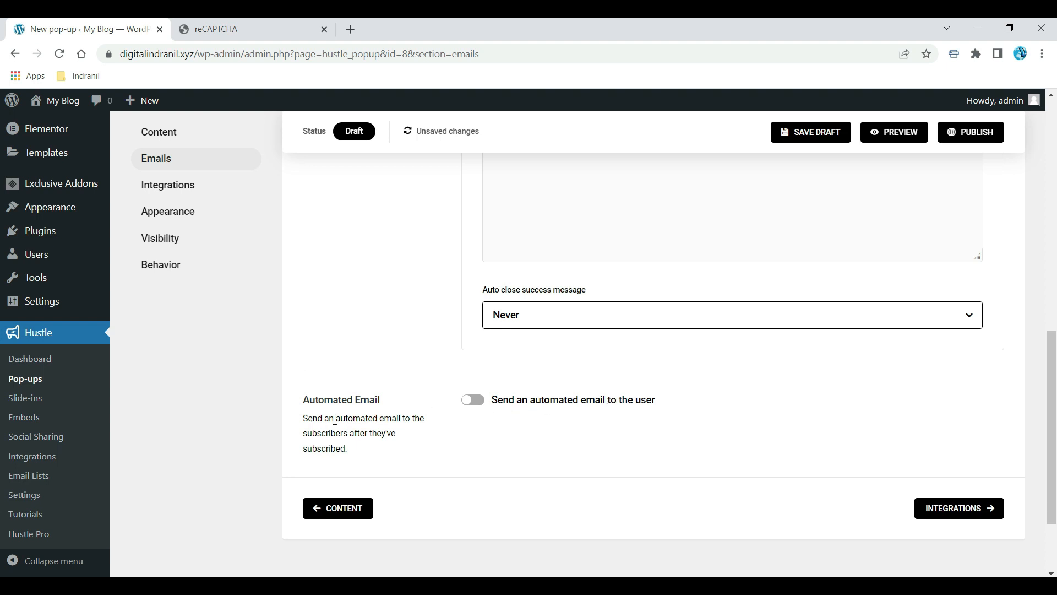
left_click(473, 400)
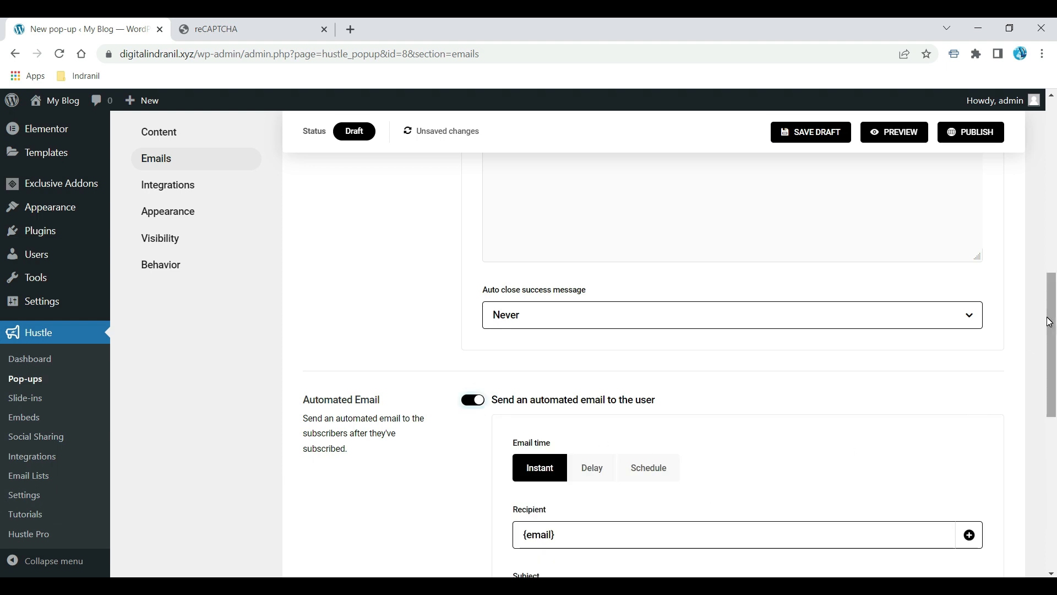
left_click_drag(1050, 306, 1050, 392)
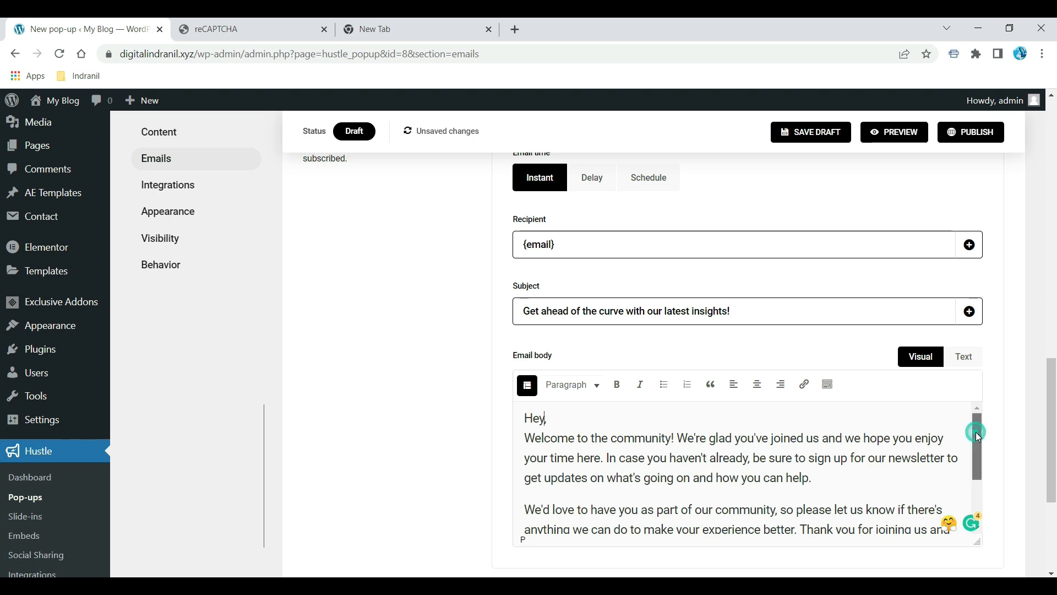
mouse_move(977, 431)
left_mouse_down()
mouse_move(981, 489)
mouse_move(978, 441)
left_mouse_up()
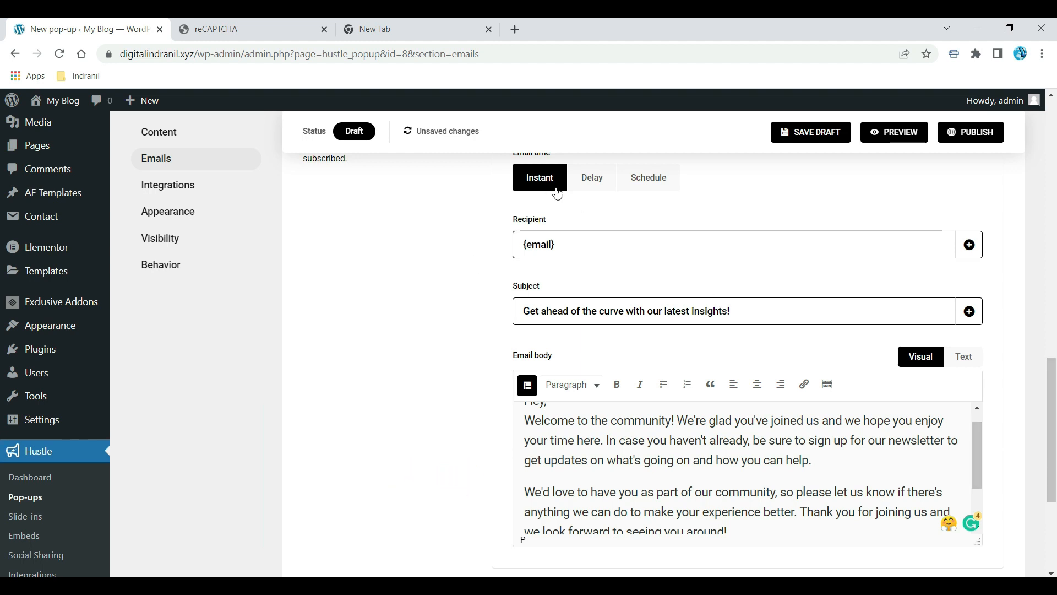
Compare the Delay and Schedule timing options for the automated email, and return the email time to Instant
left_click(589, 188)
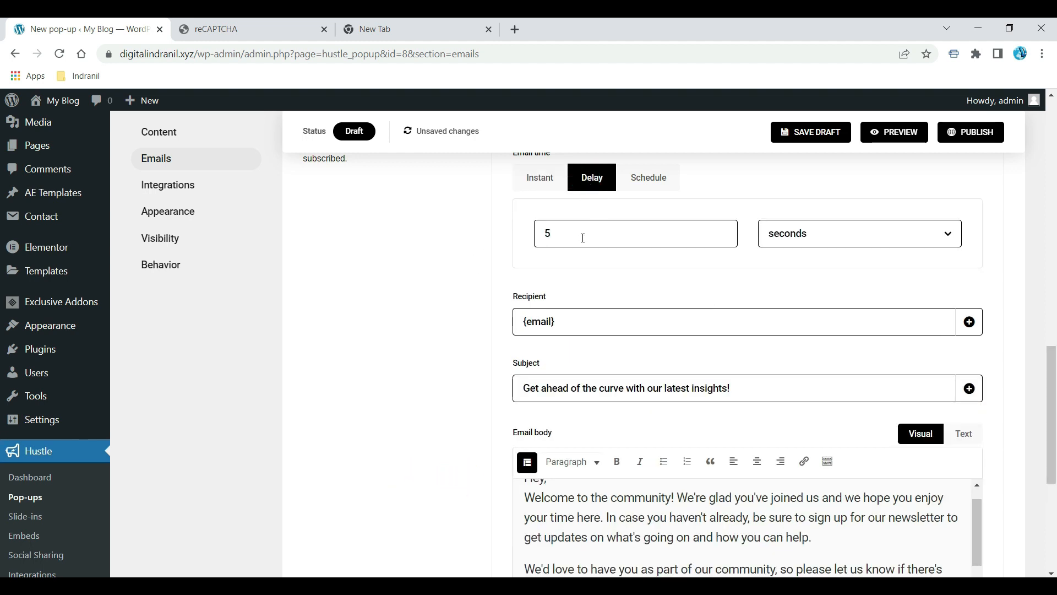
left_click(636, 174)
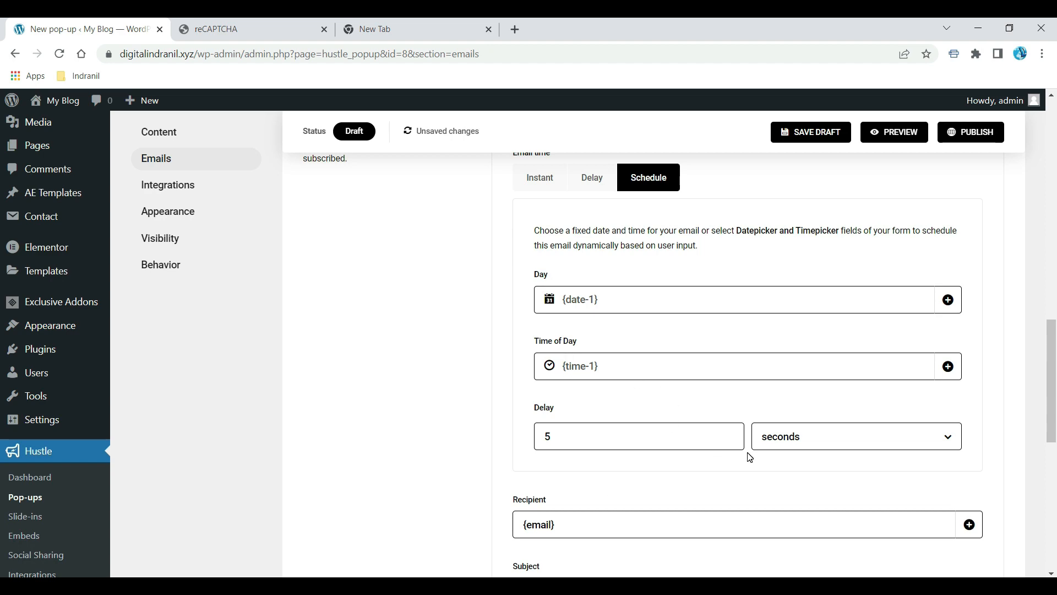
left_click(528, 186)
Proceed to the Integrations section and set already subscribed users to Disallow Submission
scroll(958, 417, "down", 5)
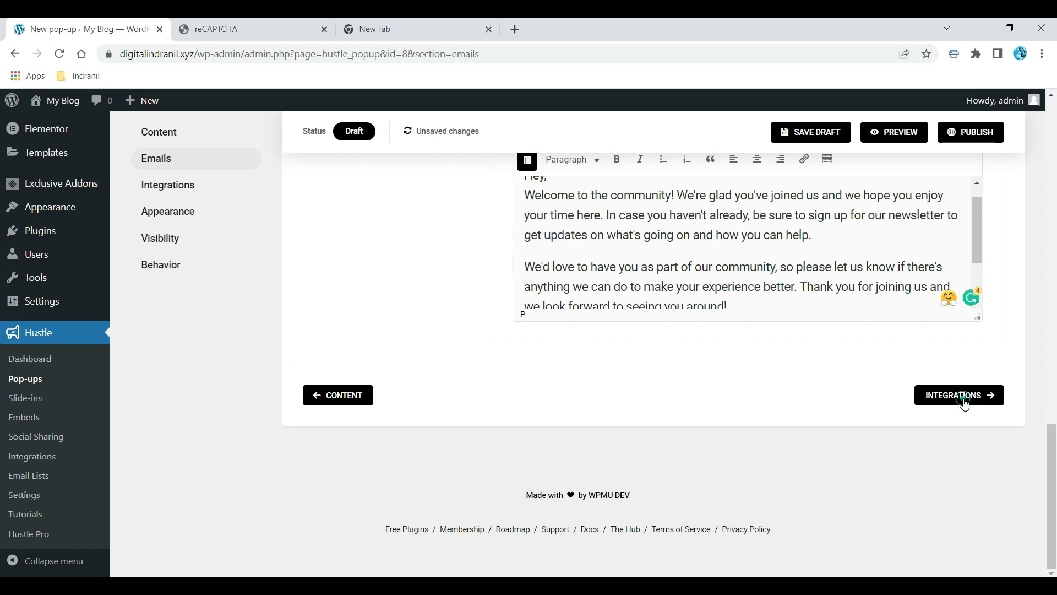
left_click(965, 404)
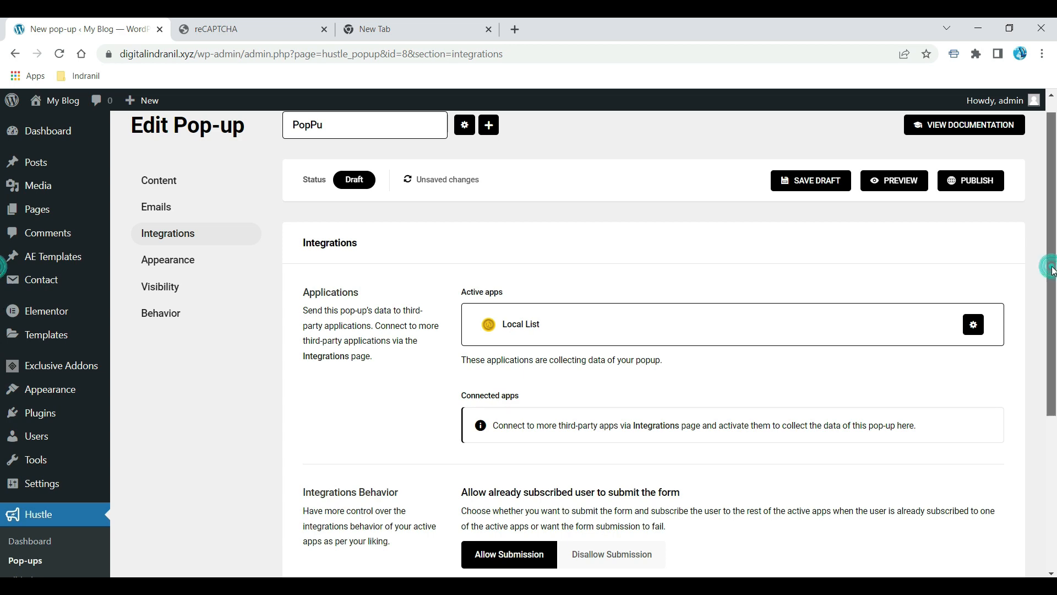
left_click_drag(1053, 271, 1054, 444)
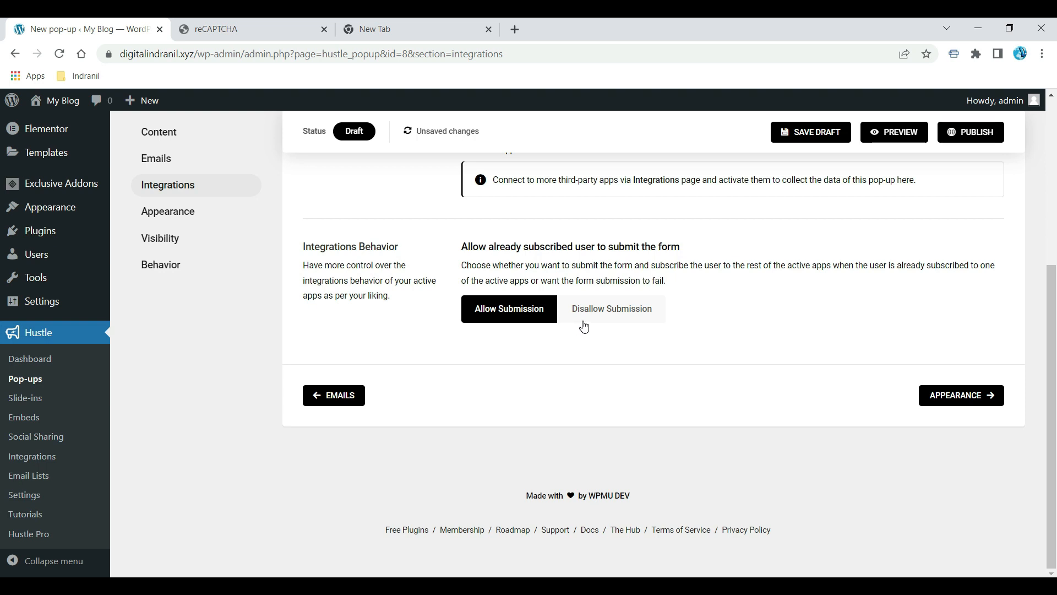
left_click(604, 313)
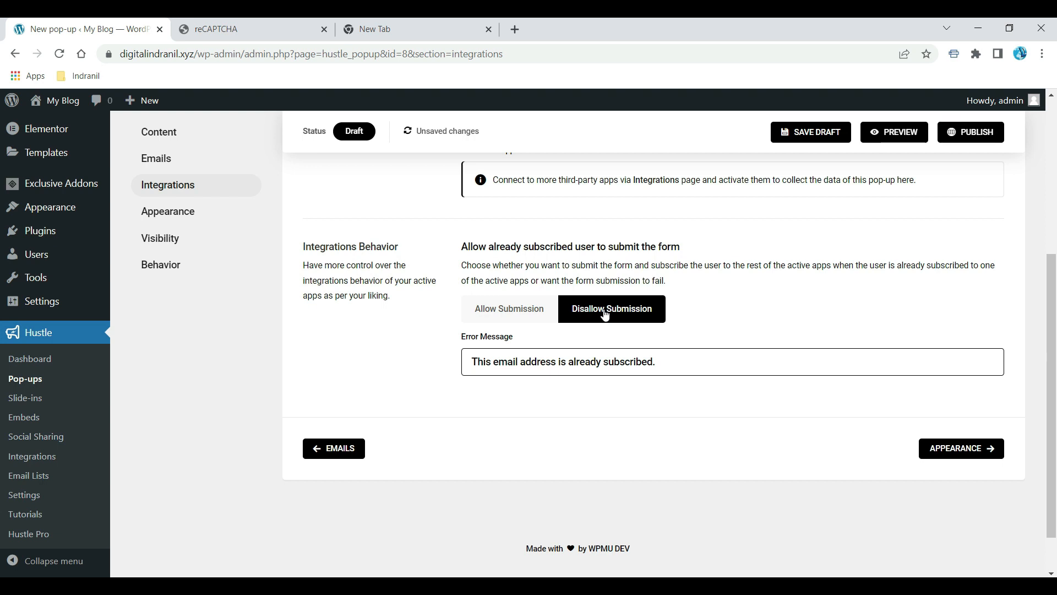
Proceed to the Appearance section and examine the layout, featured image, typography and font style settings
left_click(938, 452)
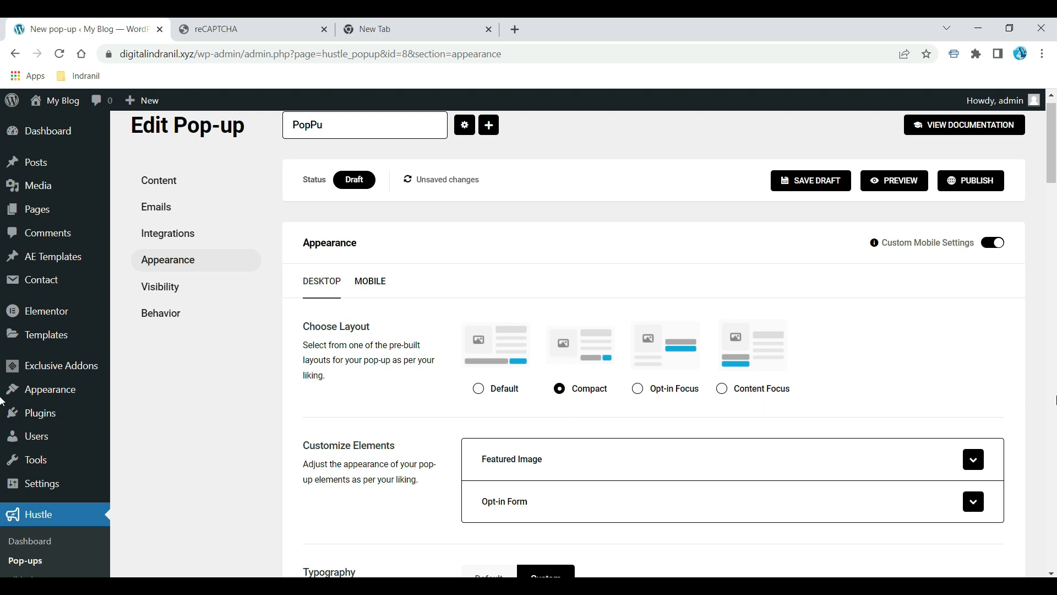
scroll(1042, 232, "down", 4)
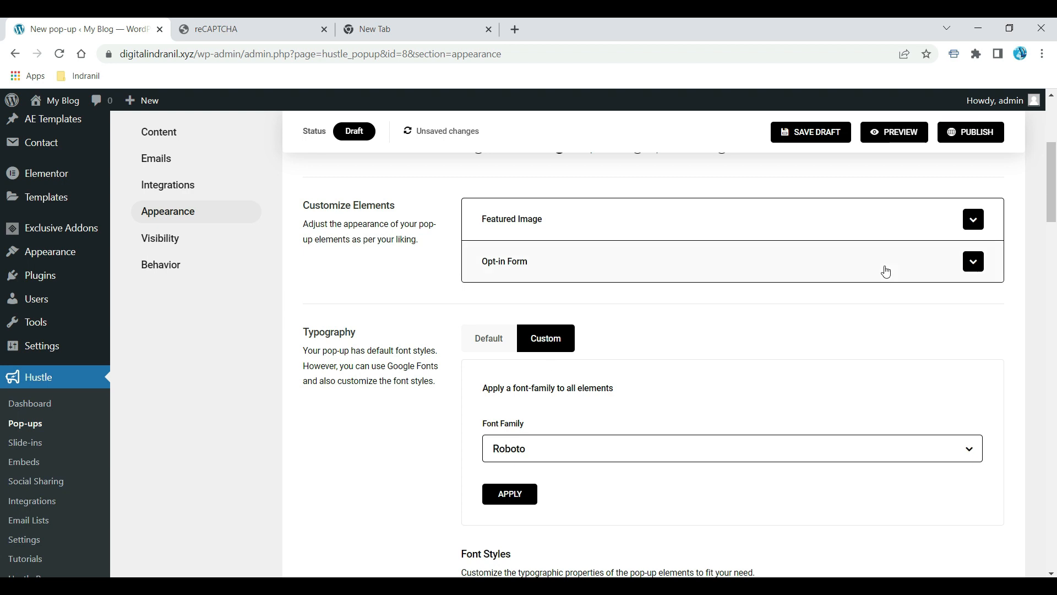
left_click(973, 219)
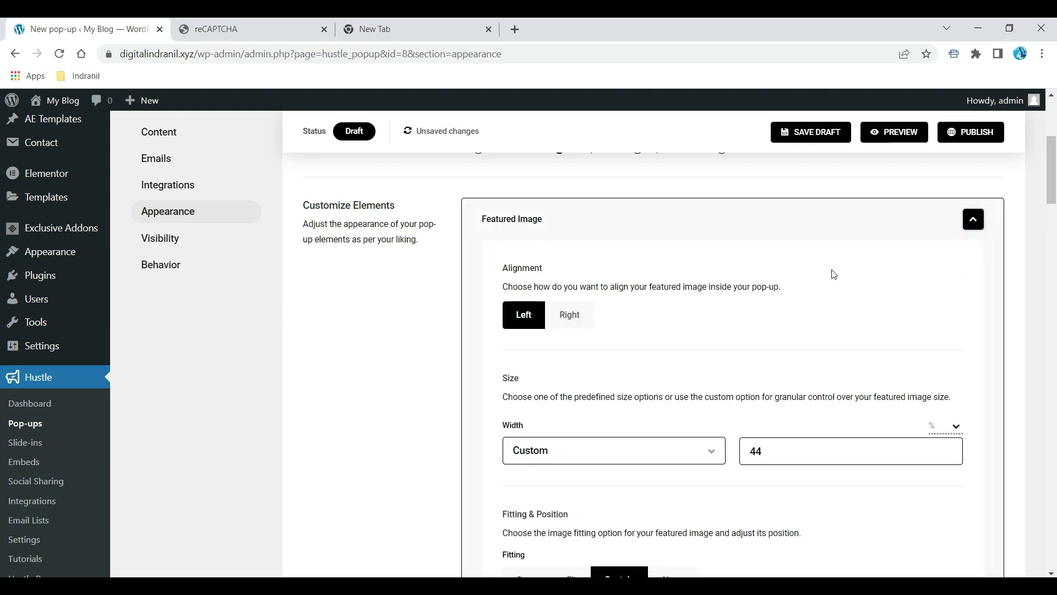
left_click(974, 219)
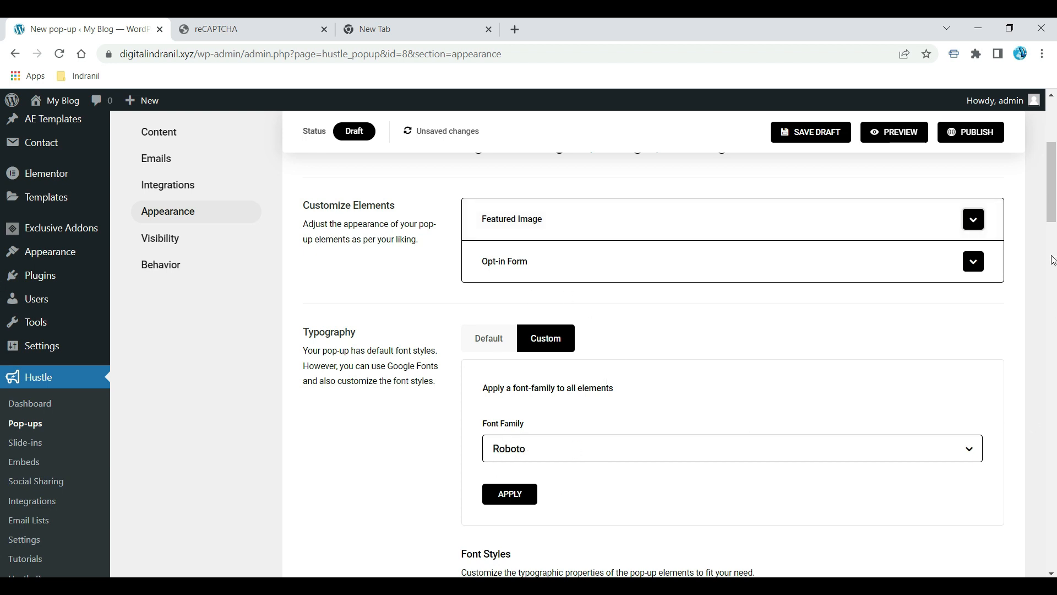
left_click_drag(1052, 206, 1053, 261)
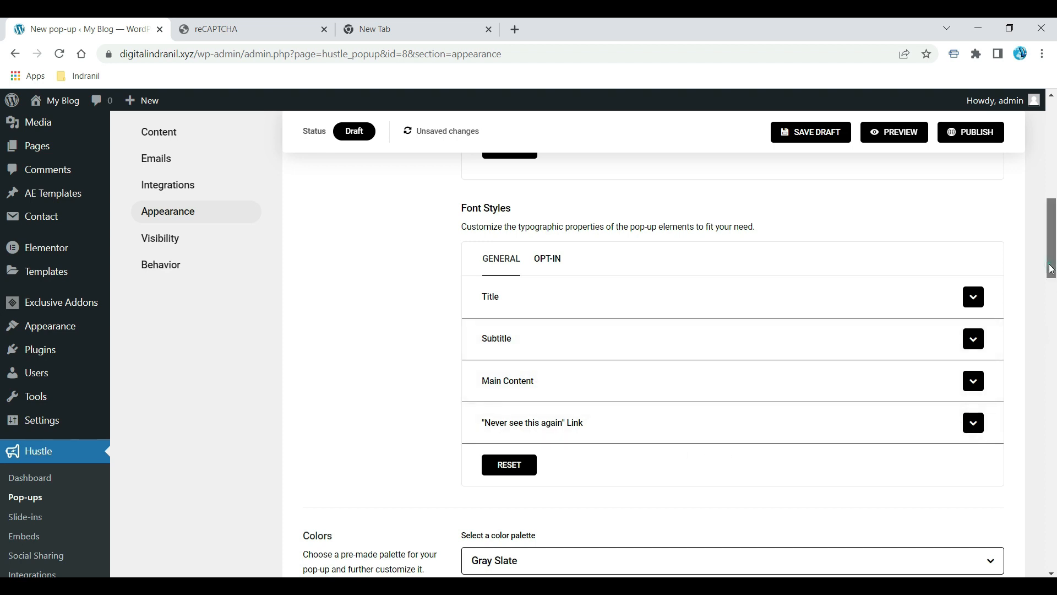
Proceed to the Visibility section and add a Pages condition to the pop-up's visibility rules
left_click_drag(1050, 270, 1054, 559)
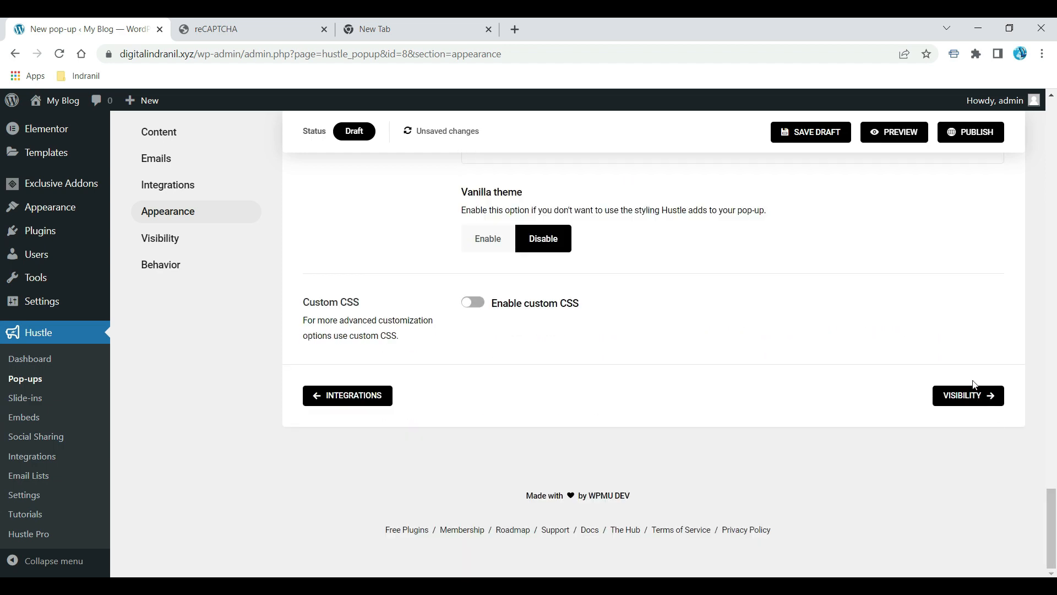
left_click(971, 396)
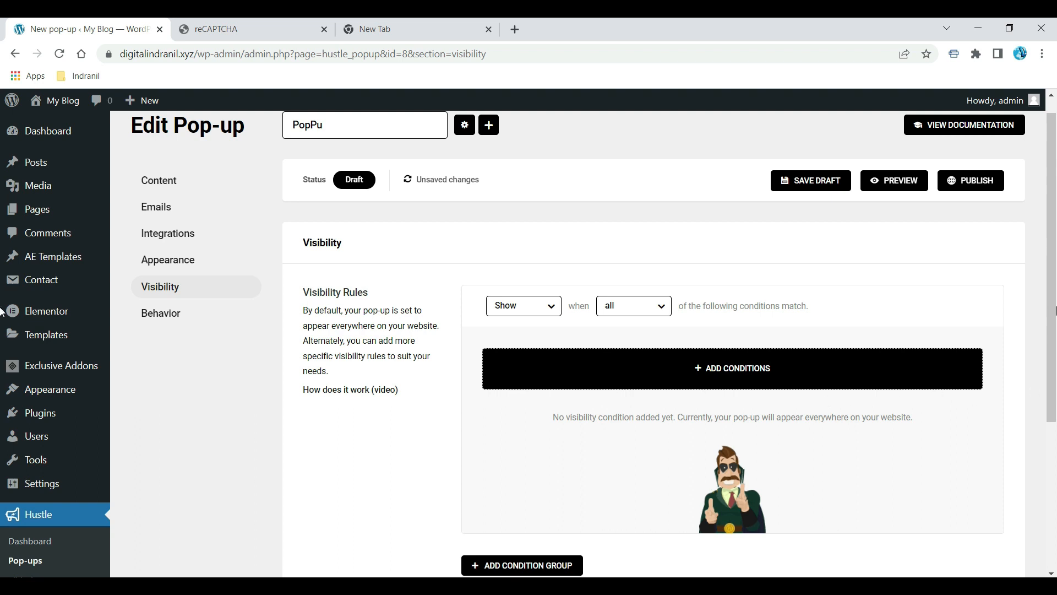
scroll(1046, 284, "down", 1)
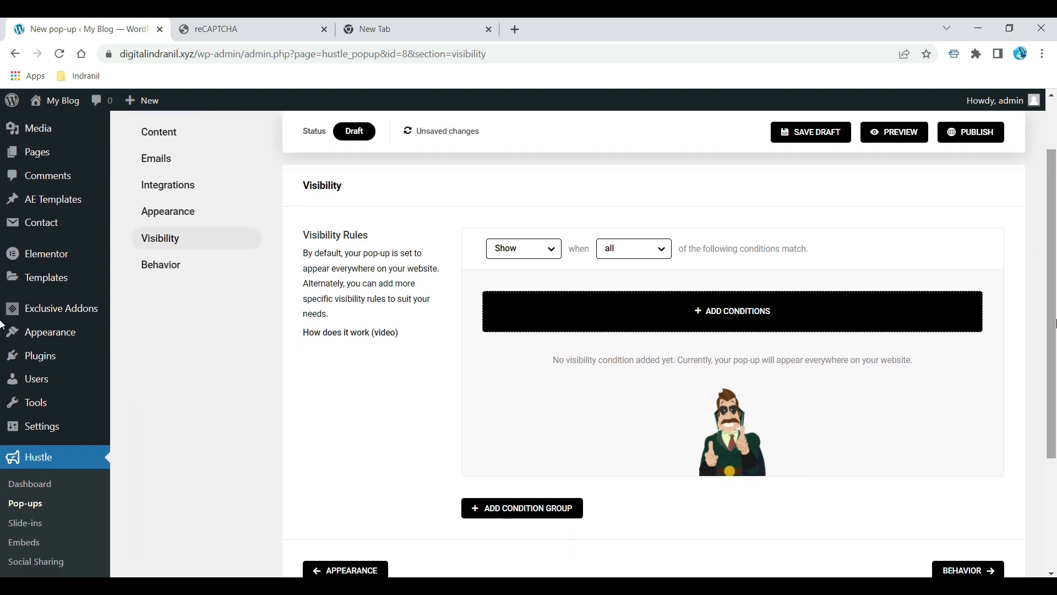
left_click(747, 320)
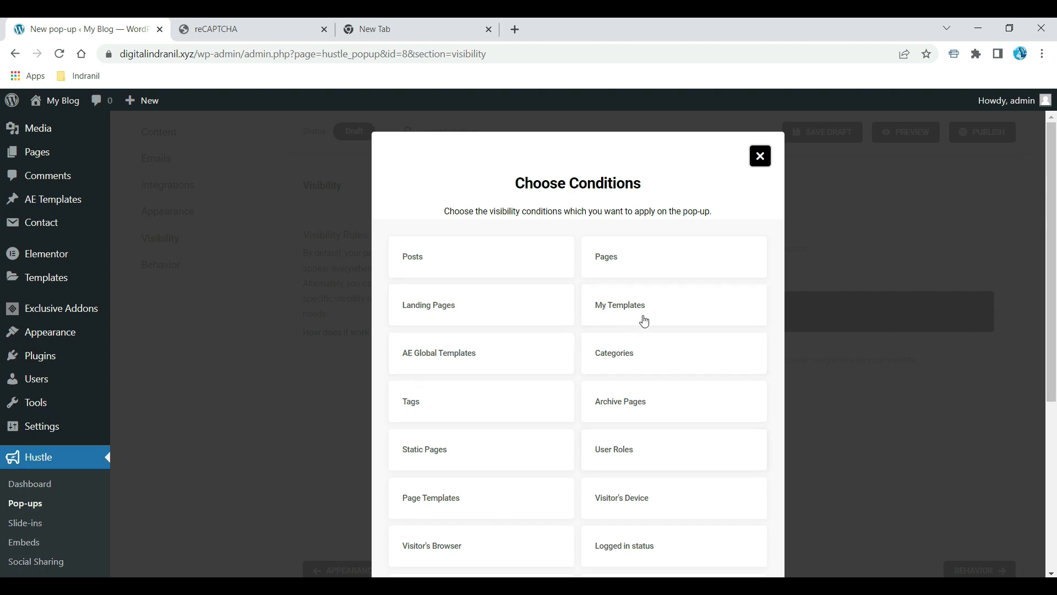
left_click(611, 270)
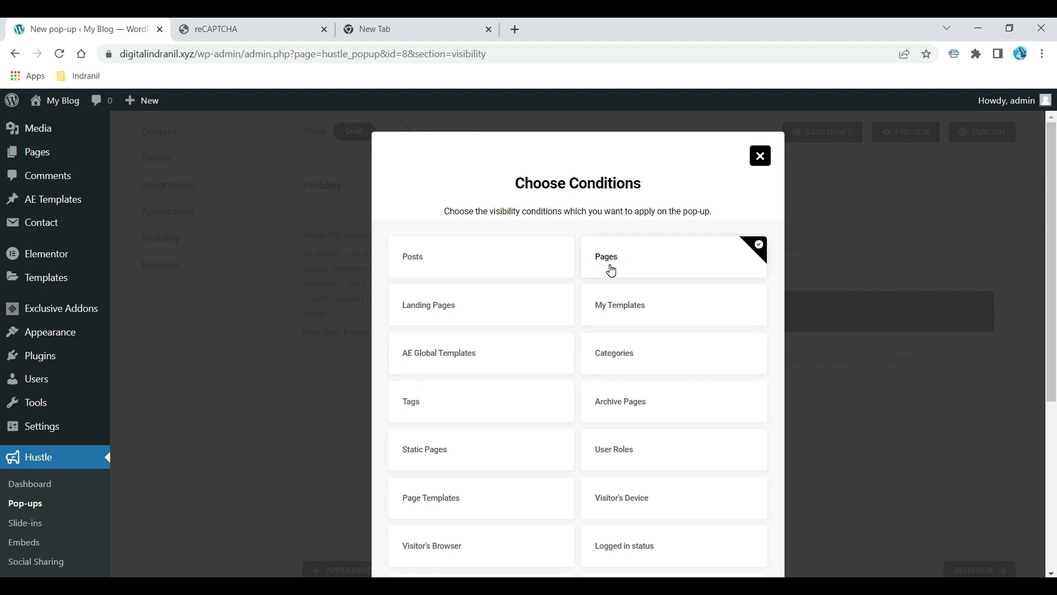
scroll(779, 401, "down", 5)
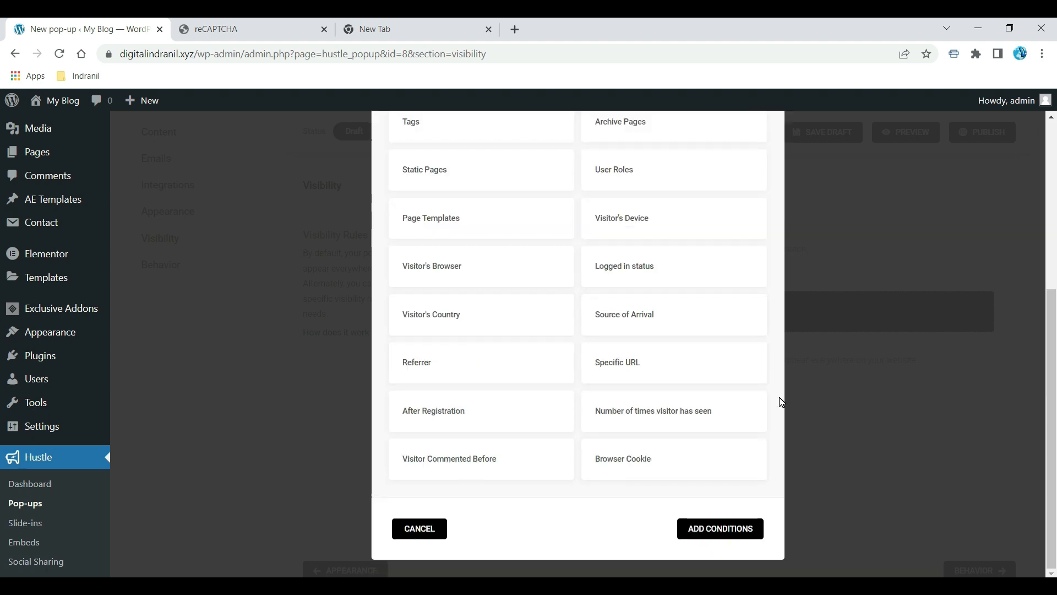
left_click(706, 525)
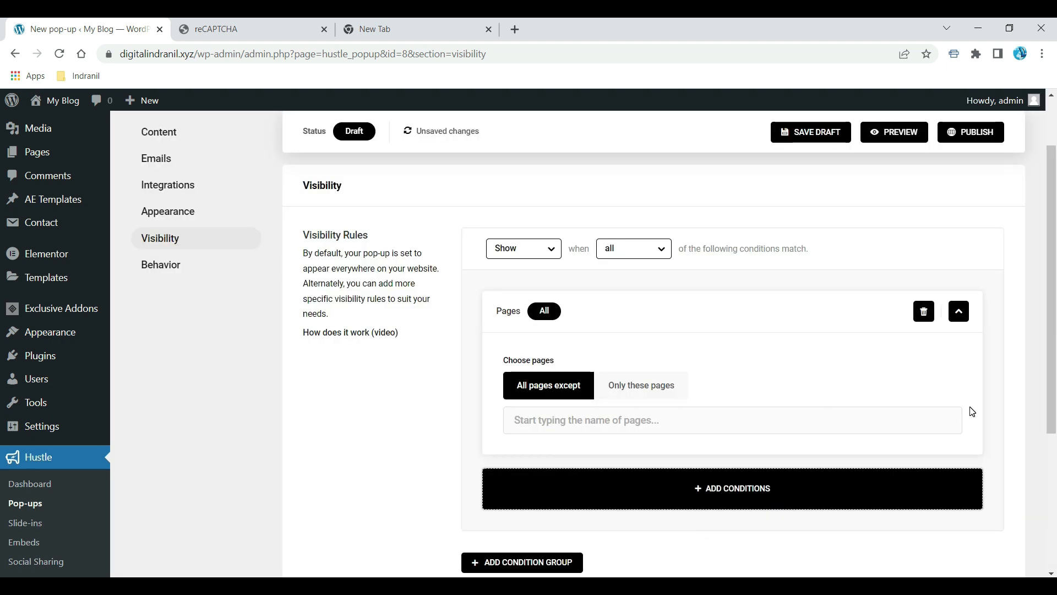
Restrict the Pages condition to only these pages and choose the Home page
scroll(1002, 356, "down", 2)
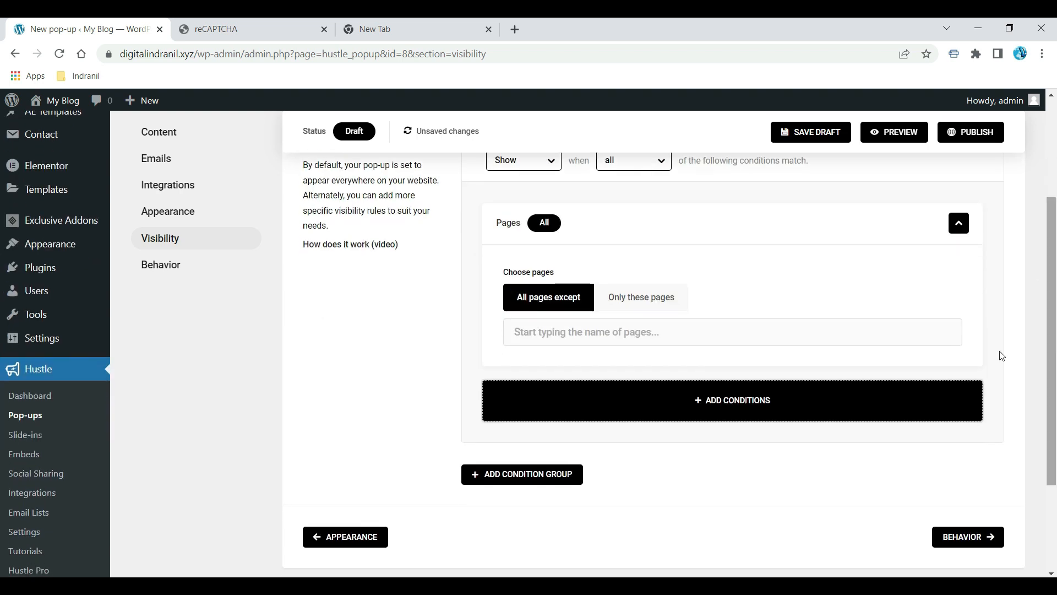
left_click(646, 310)
left_click(662, 327)
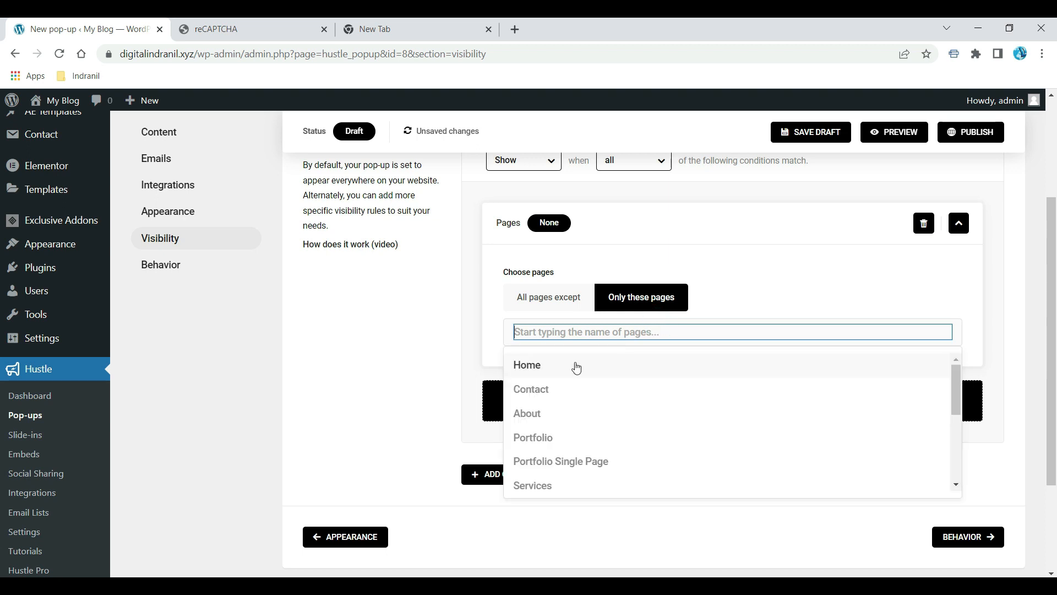
left_click(543, 373)
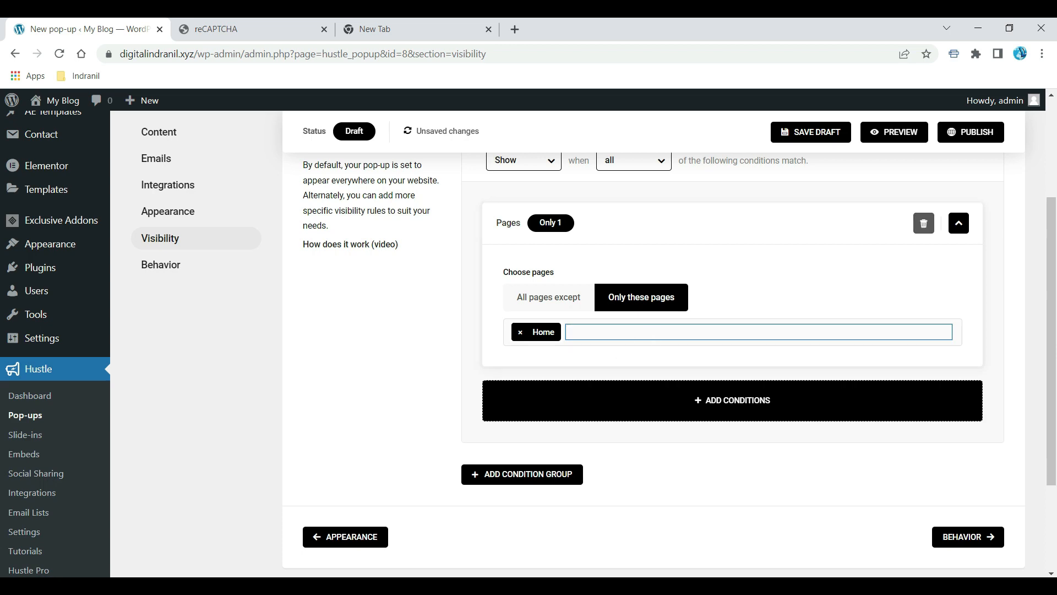
Proceed to the Behavior section, disable the Time trigger, and enable the Scroll trigger at 20% page scroll
scroll(1018, 496, "down", 2)
left_click(968, 439)
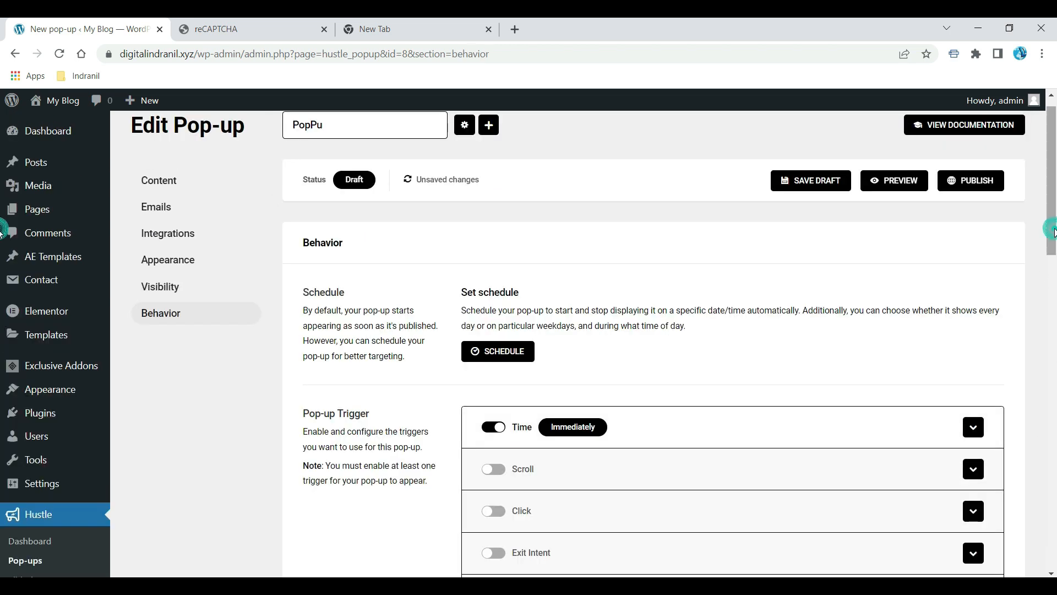
left_click_drag(1050, 229, 1055, 271)
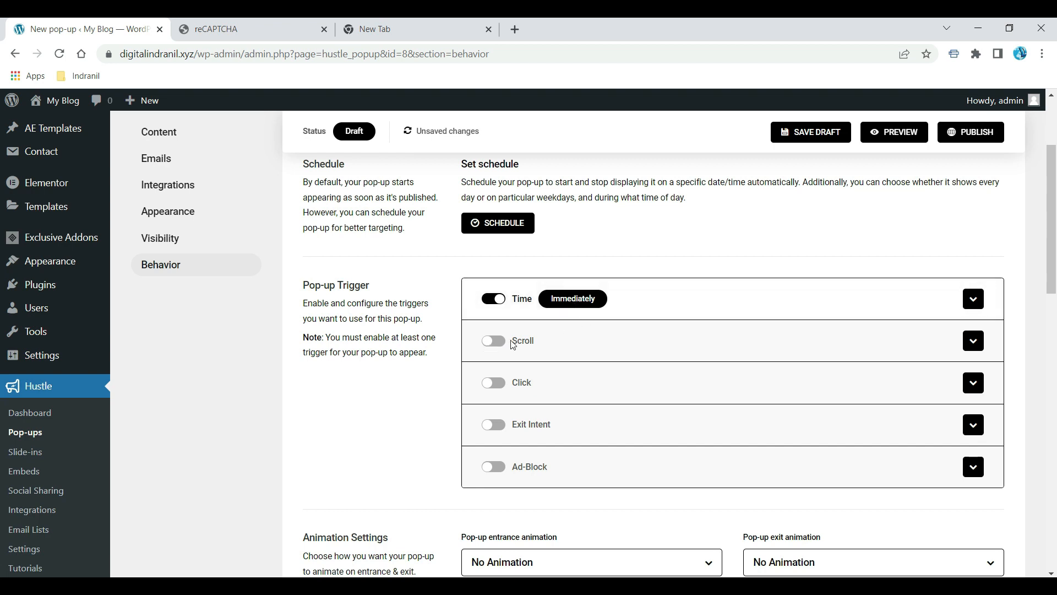
left_click(489, 306)
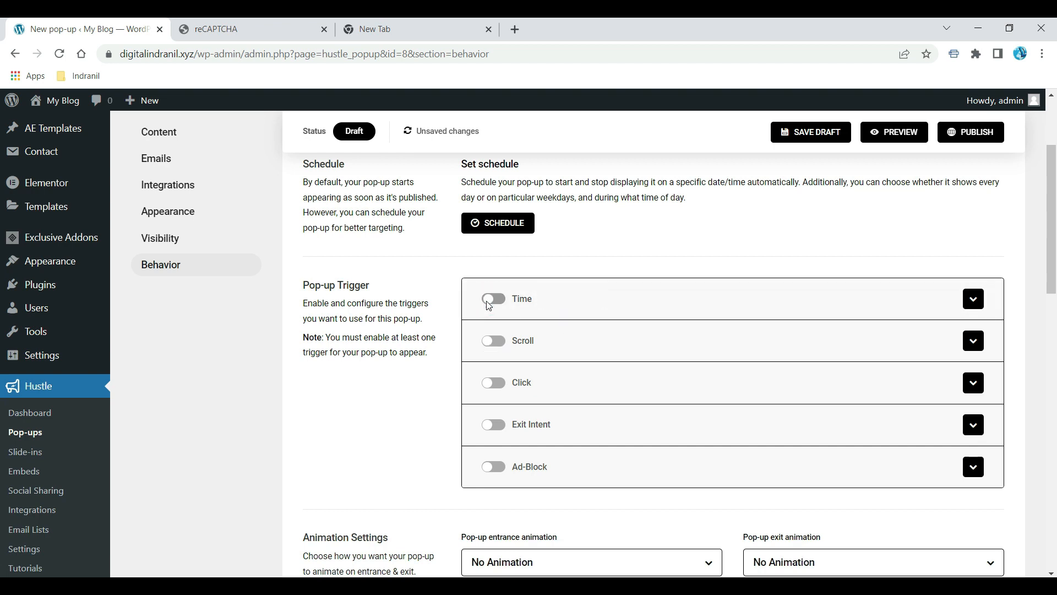
left_click(972, 349)
left_click(499, 342)
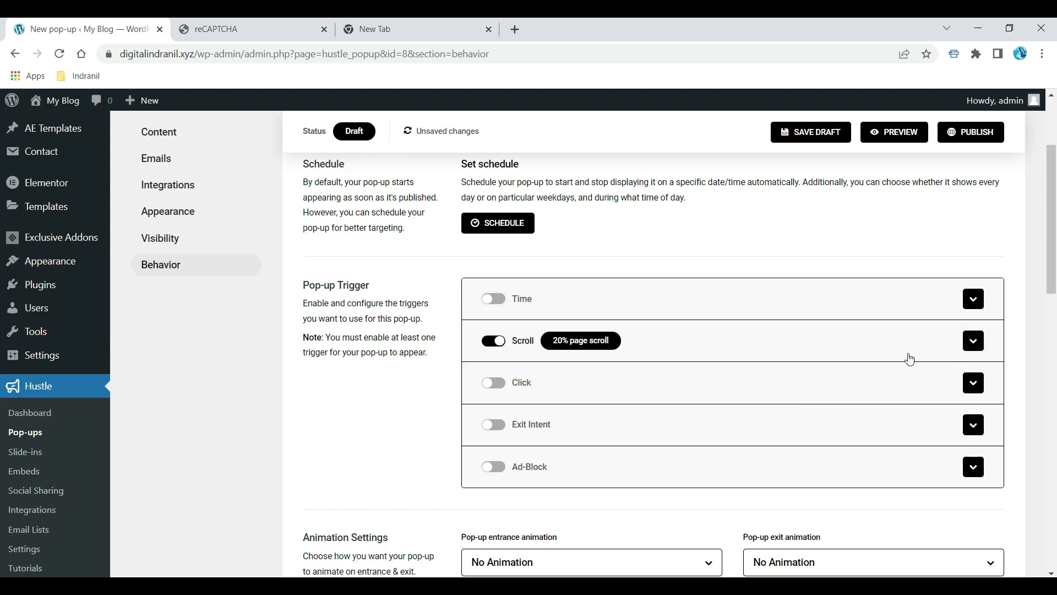
left_click(983, 346)
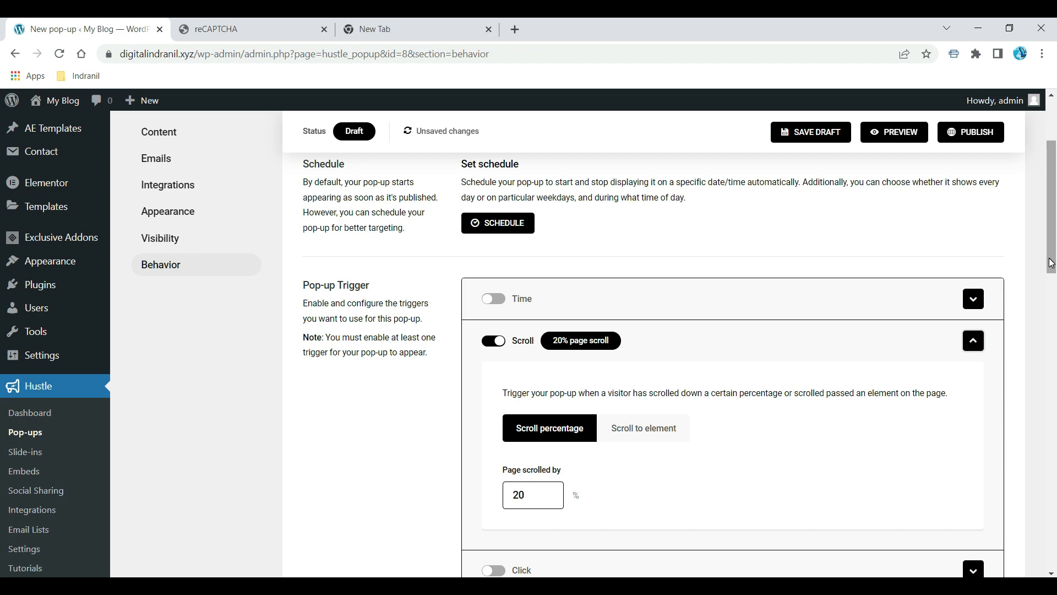
Enable auto-closing of the pop-up after 5 seconds and enable background page scrolling
left_click_drag(1051, 263, 1054, 412)
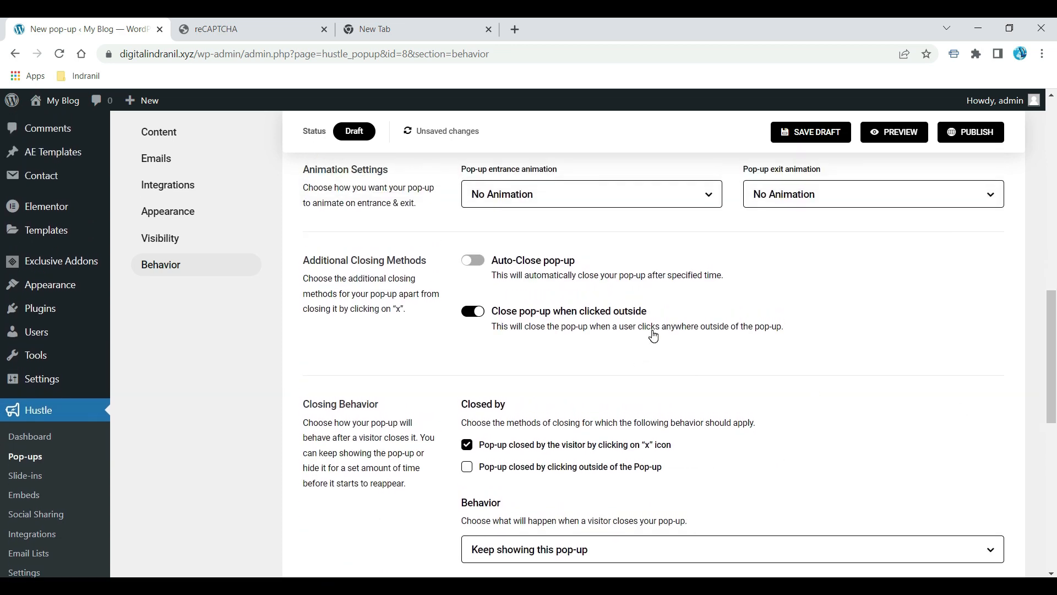
left_click(473, 261)
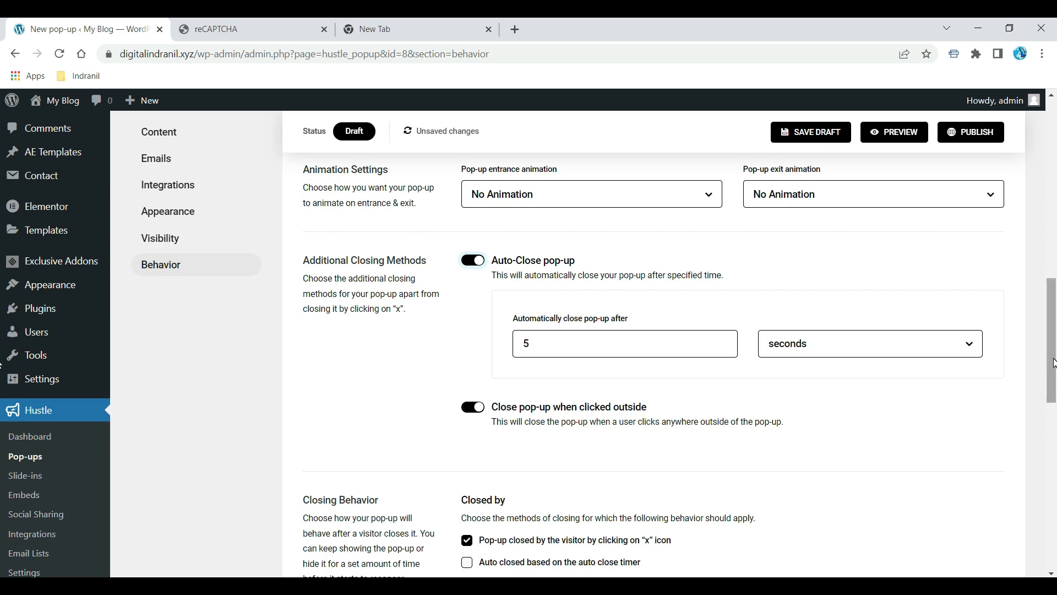
left_click_drag(1053, 363, 1053, 496)
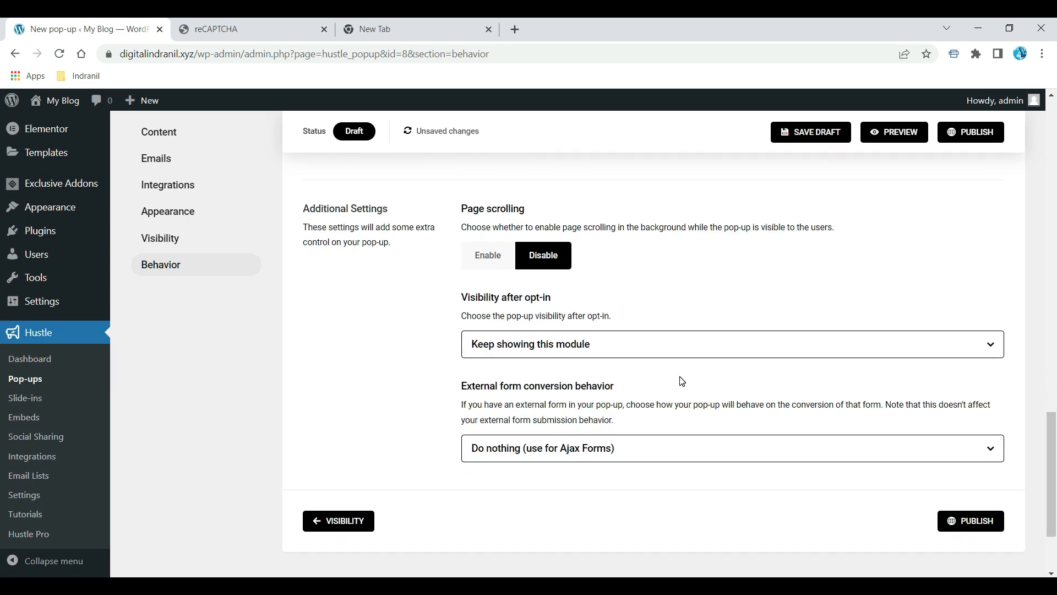
left_click(481, 261)
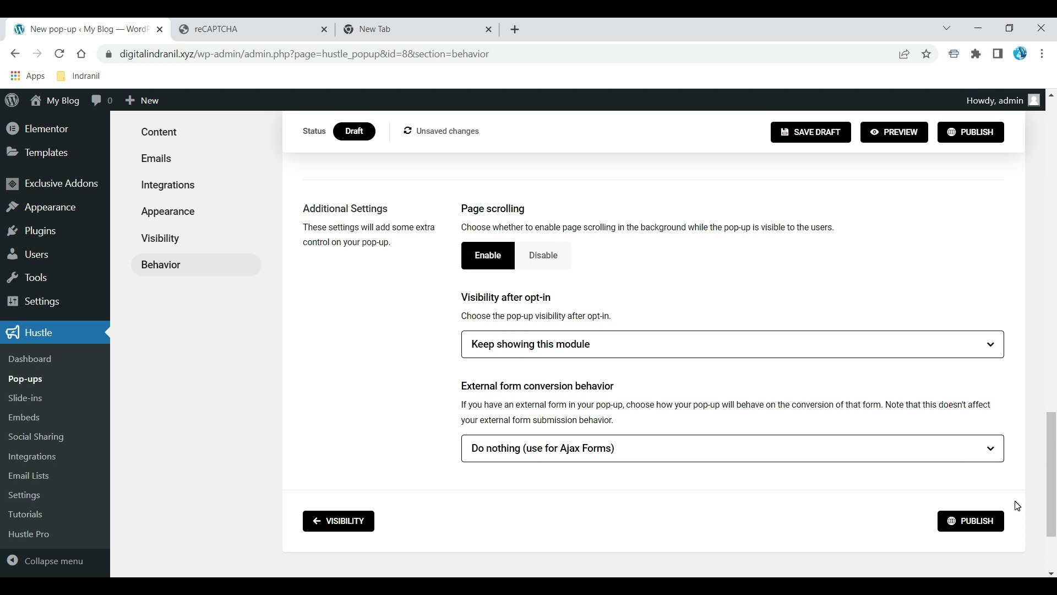
Publish the pop-up and dismiss the confirmation
left_click(973, 522)
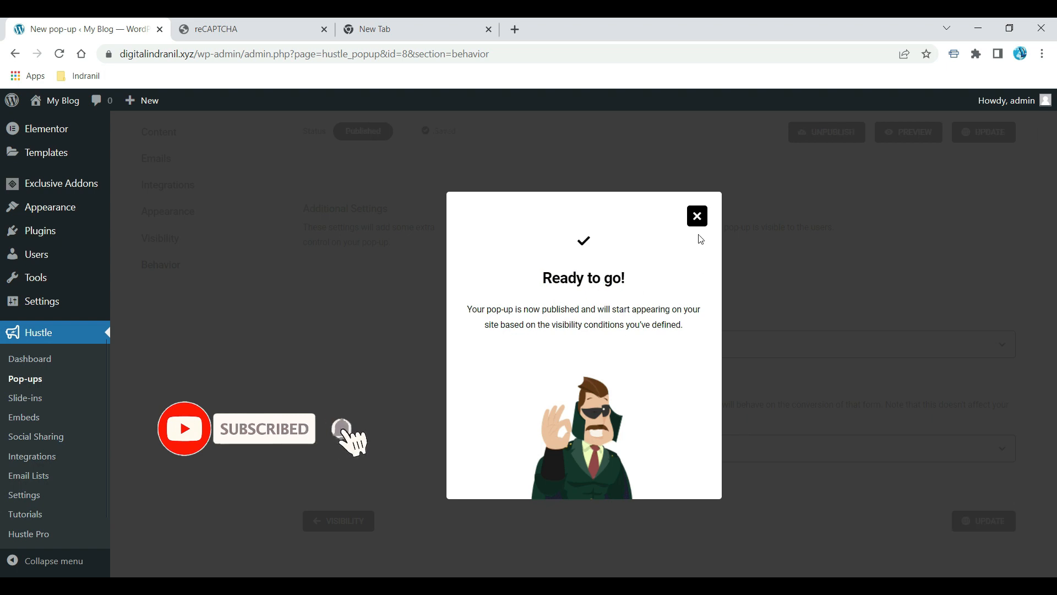
left_click(696, 216)
Visit the live site in a new browser tab, scroll the home page to trigger the pop-up, and close the pop-up
mouse_move(55, 100)
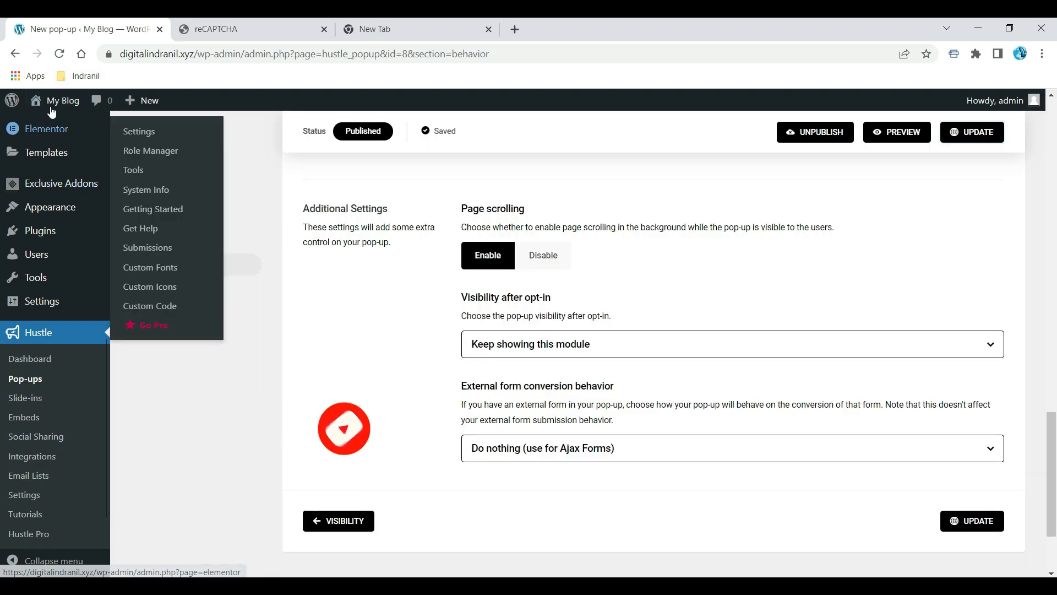
right_click(47, 125)
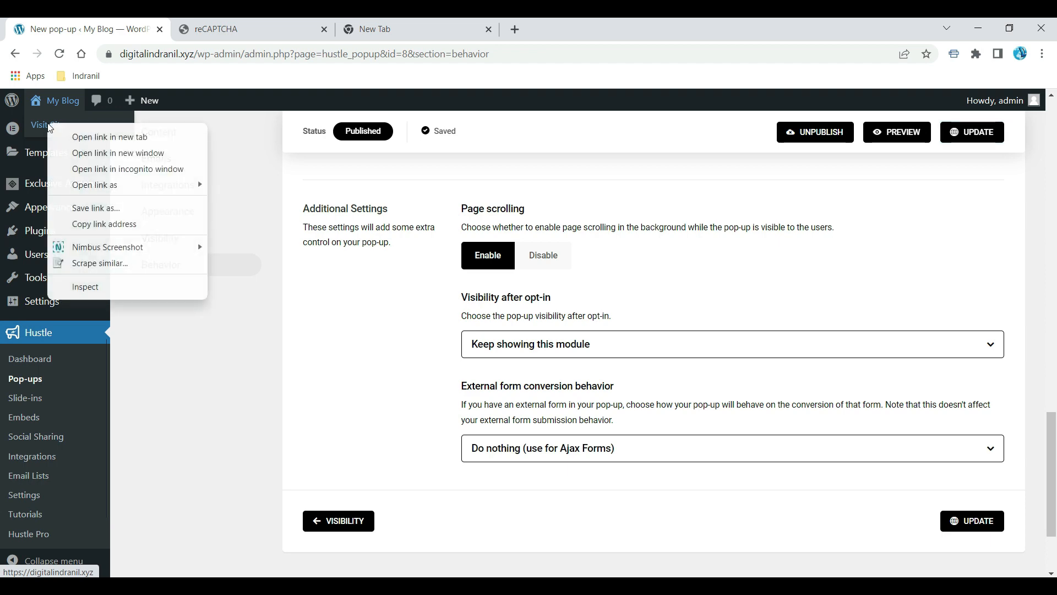
left_click(107, 137)
left_click(223, 33)
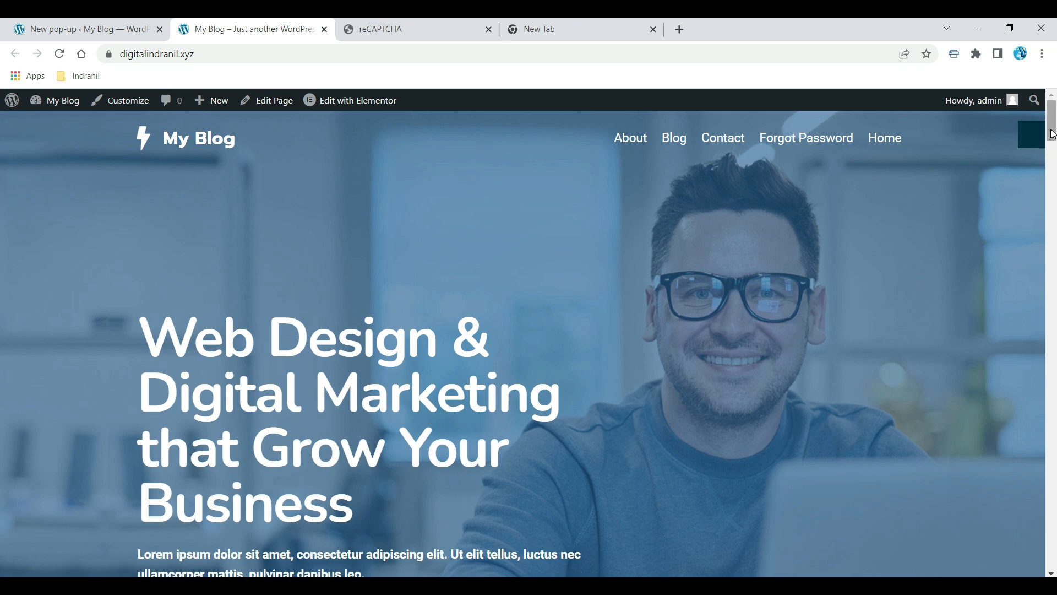
left_click_drag(1052, 133, 1053, 231)
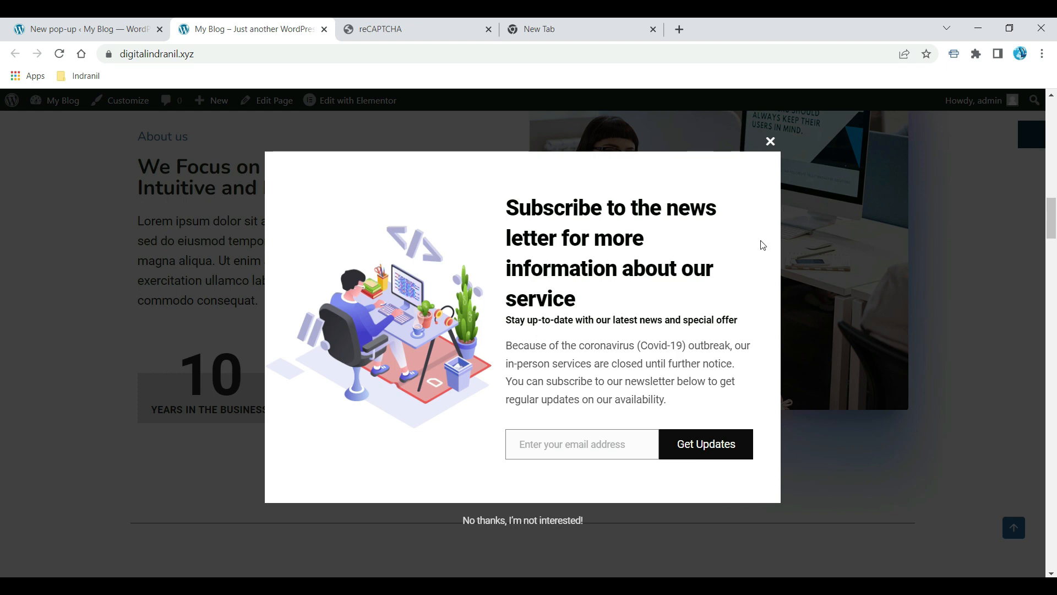
left_click(773, 142)
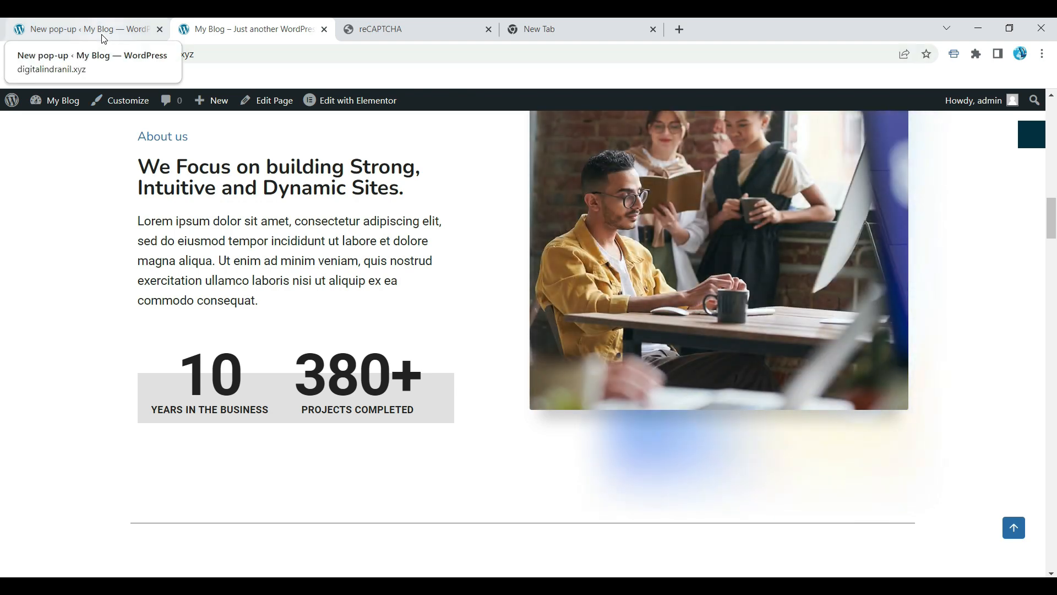
Return to the WordPress admin, open Hustle's Integrations page, and examine the available apps and the Mailchimp connection fields
left_click(103, 36)
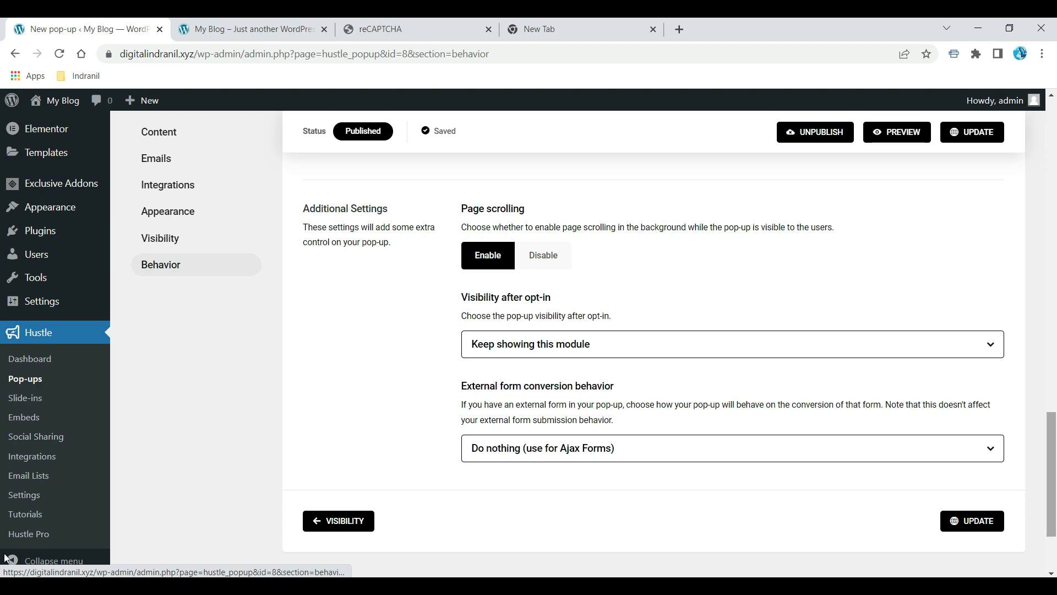
left_click(38, 462)
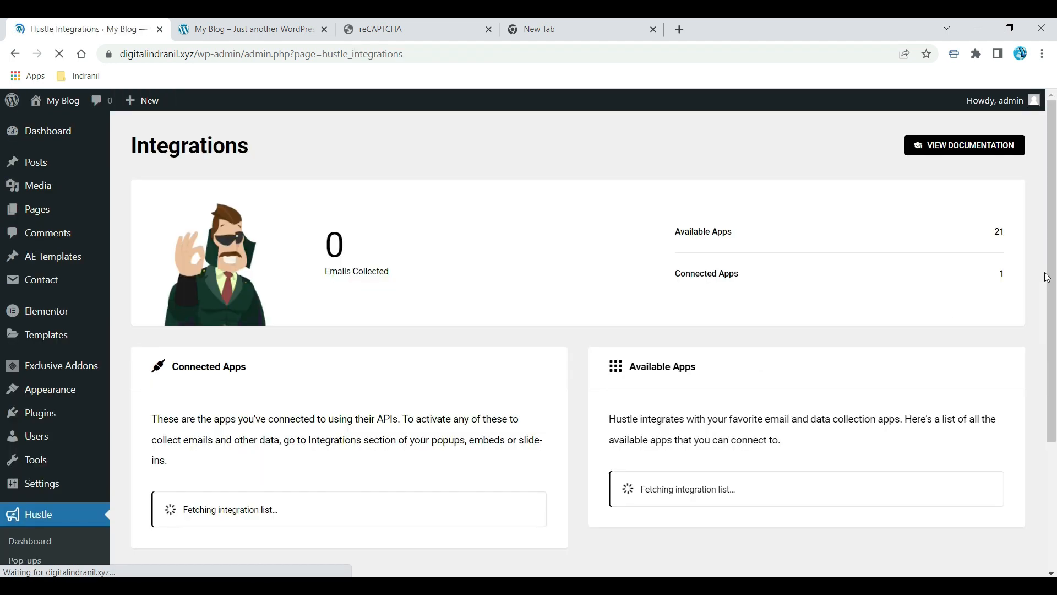
scroll(1053, 246, "down", 3)
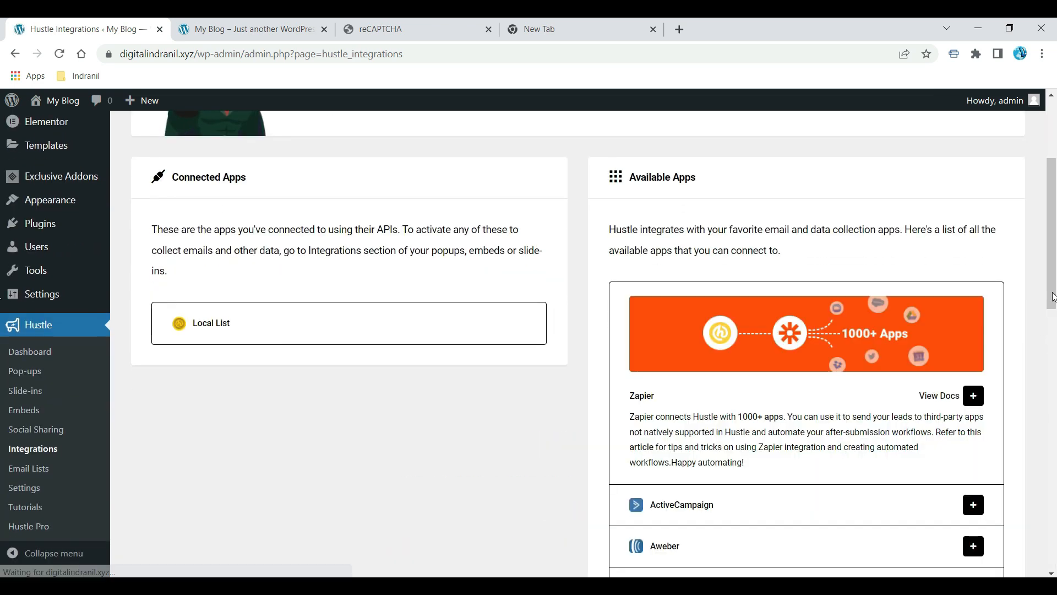
left_click_drag(1052, 289, 1055, 441)
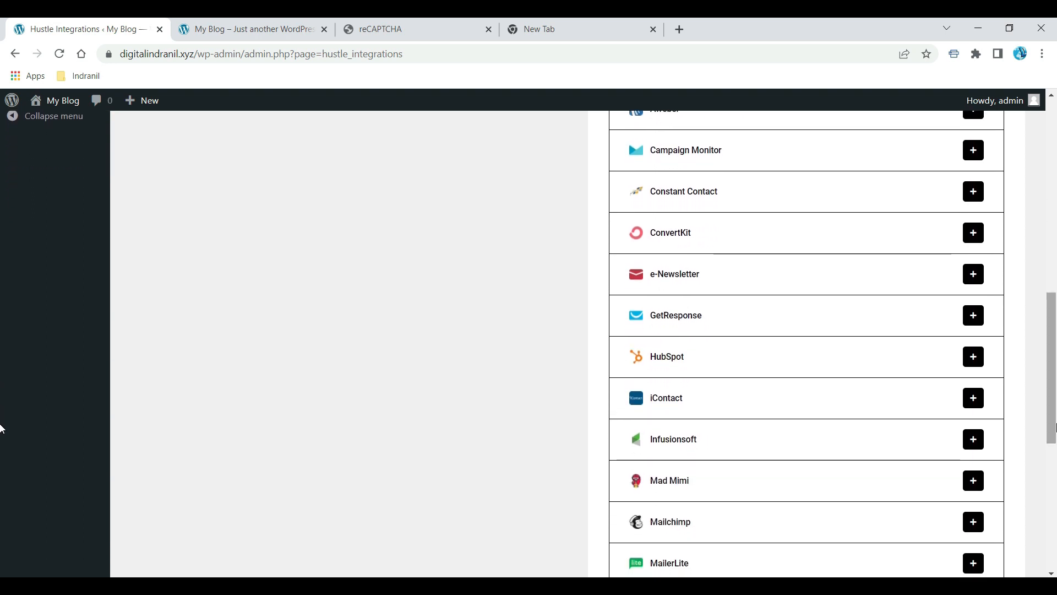
left_click(971, 522)
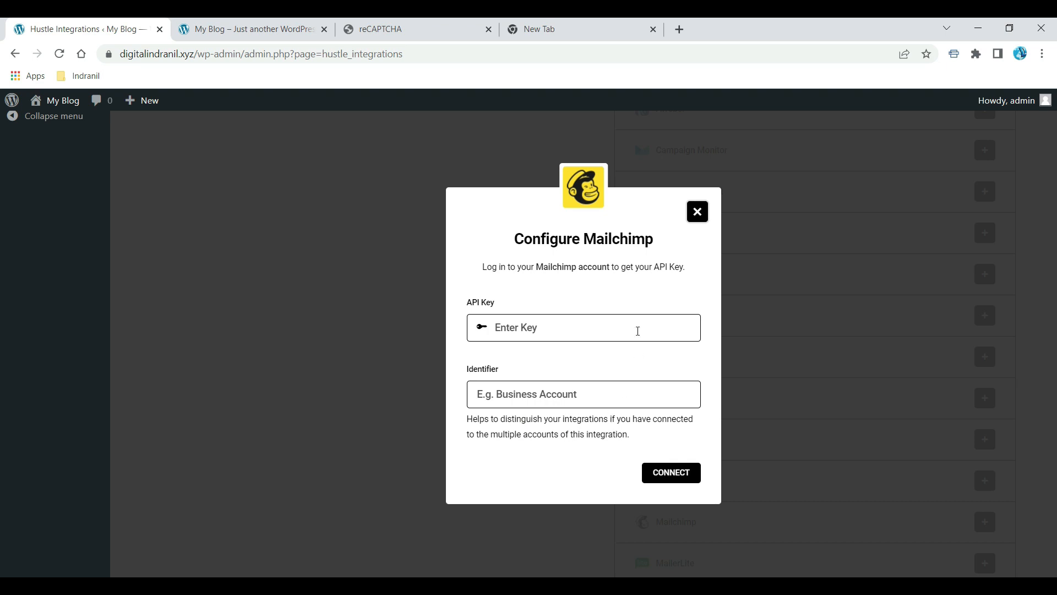
left_click(703, 216)
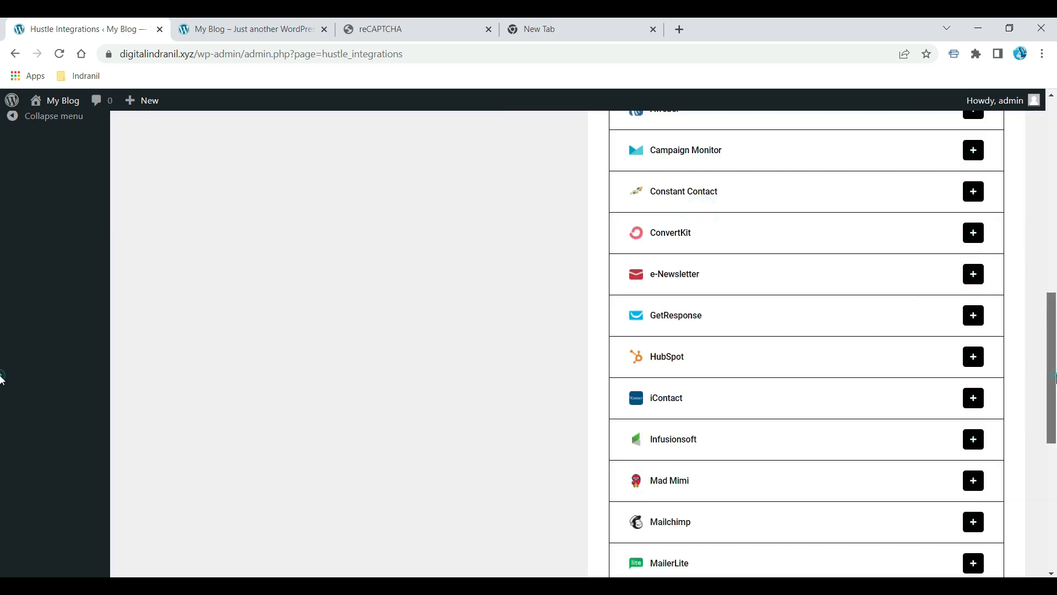
scroll(1053, 378, "up", 10)
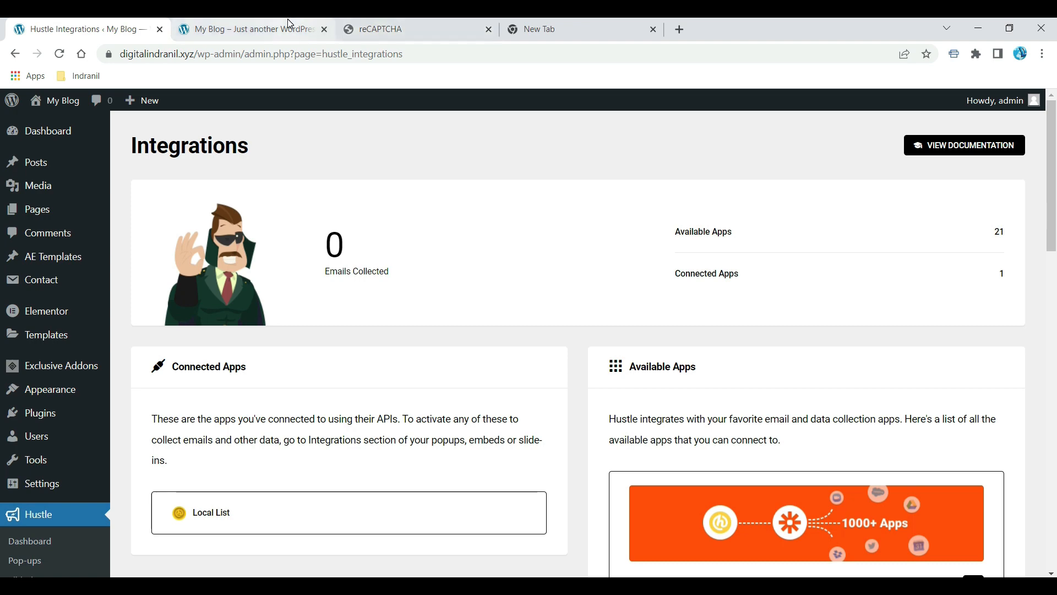
Reload the live home page, trigger the pop-up by scrolling, and subscribe with the subscriber's e-mail address
left_click(287, 20)
left_click_drag(1052, 220, 1053, 118)
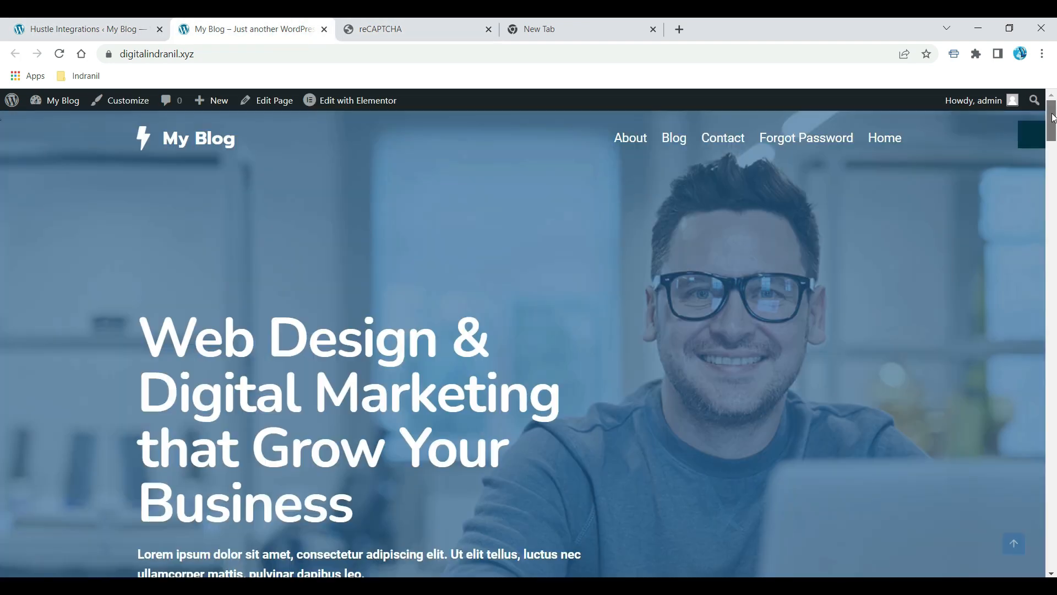
left_click(60, 53)
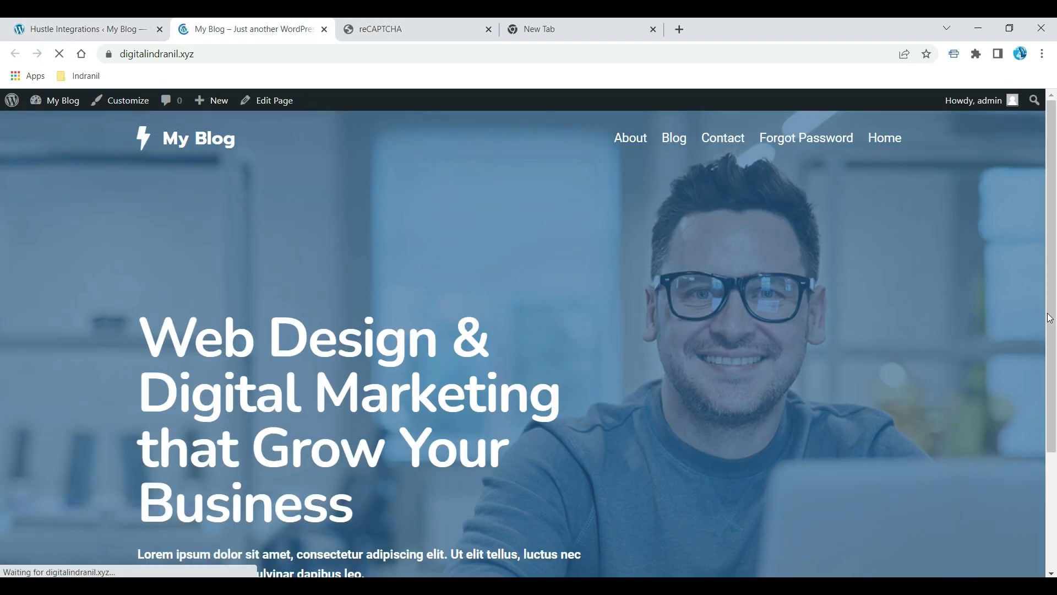
scroll(1, 220, "down", 10)
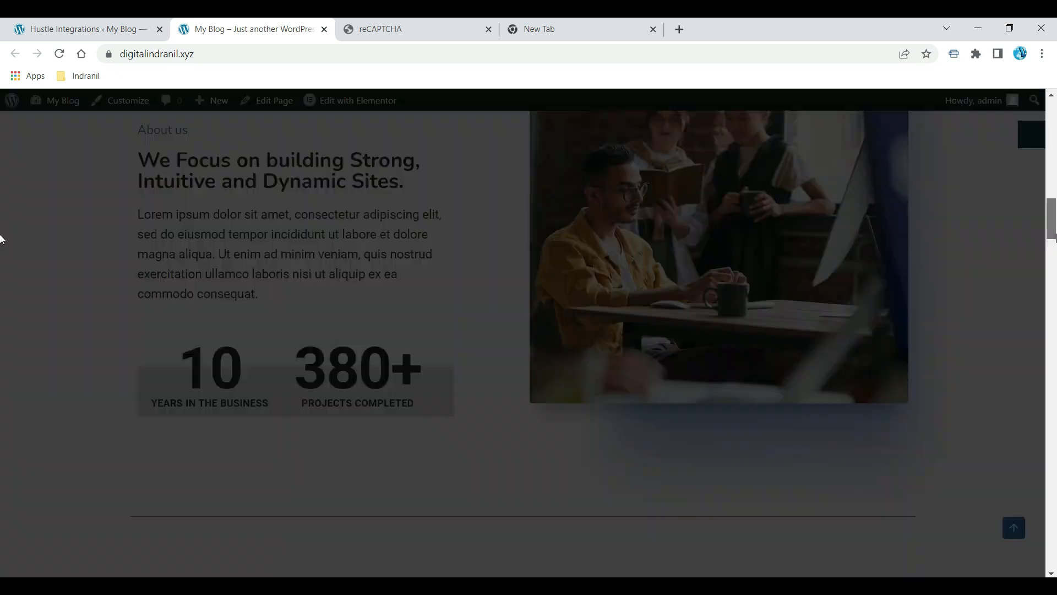
left_click(556, 446)
left_click(625, 281)
left_click(721, 440)
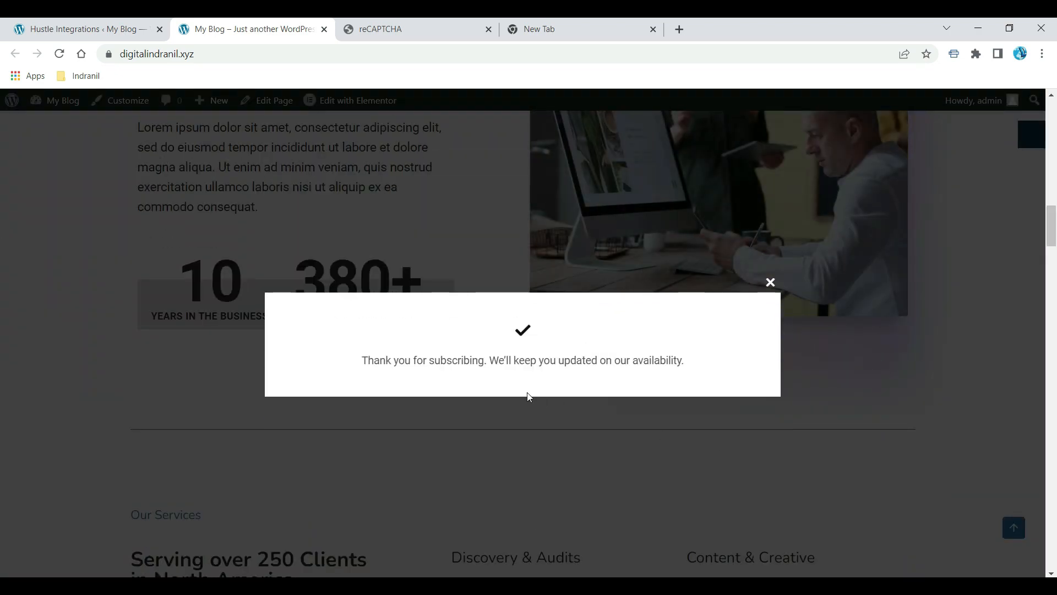
Return to the WordPress admin, open Hustle's Email Lists page, and show the email list for the PopPu pop-up
left_click(126, 32)
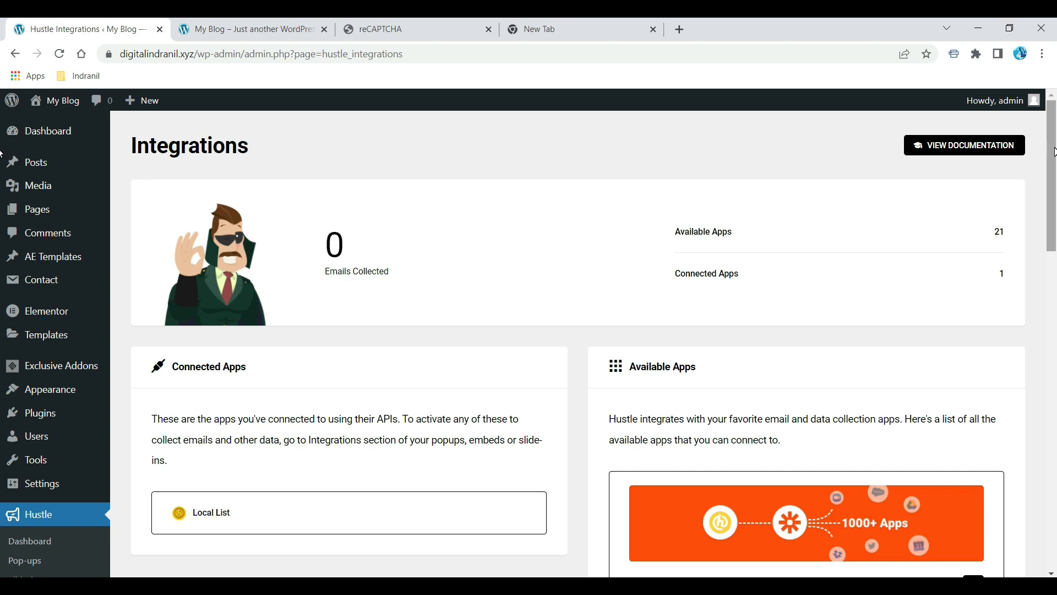
left_click_drag(1053, 151, 837, 288)
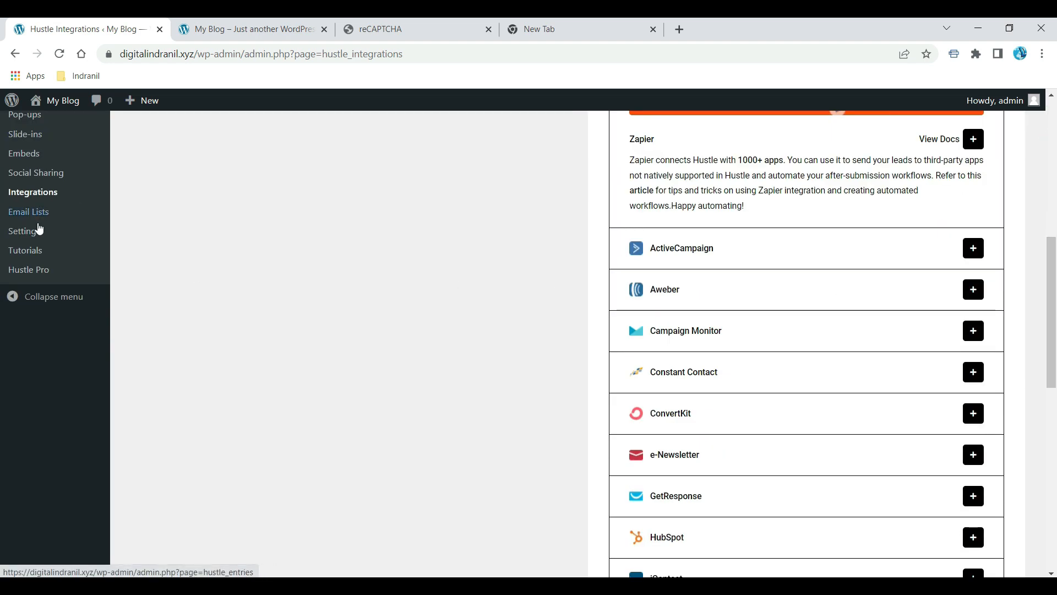
left_click(31, 214)
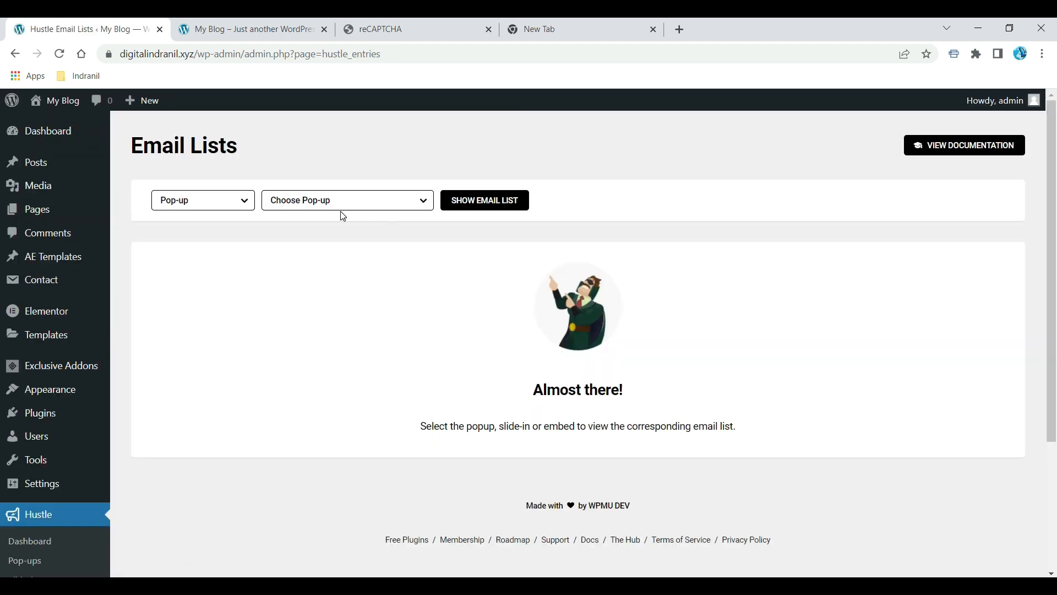
left_click(342, 205)
left_click(299, 273)
left_click(489, 209)
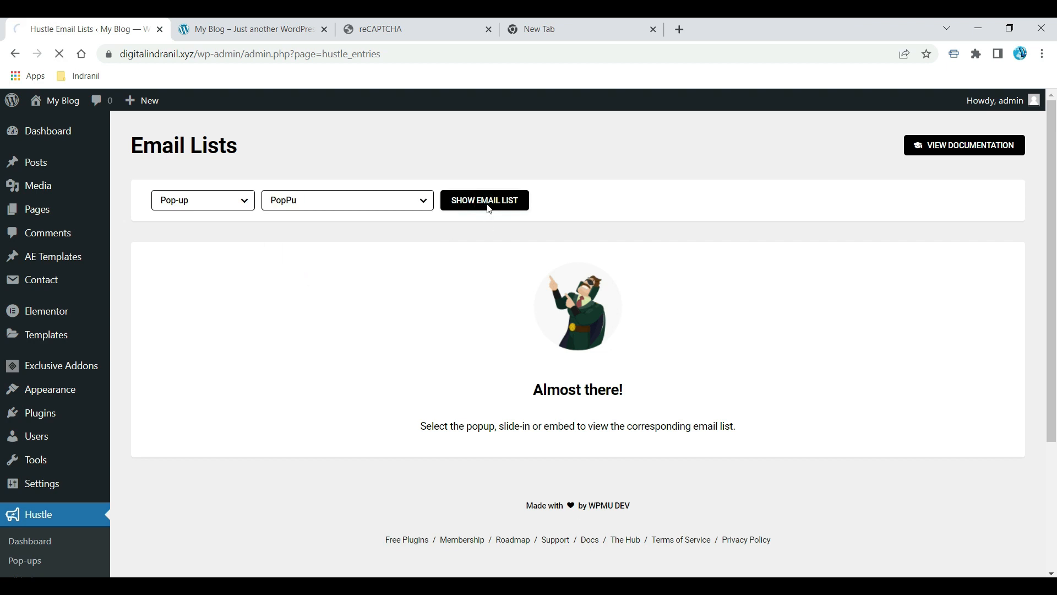